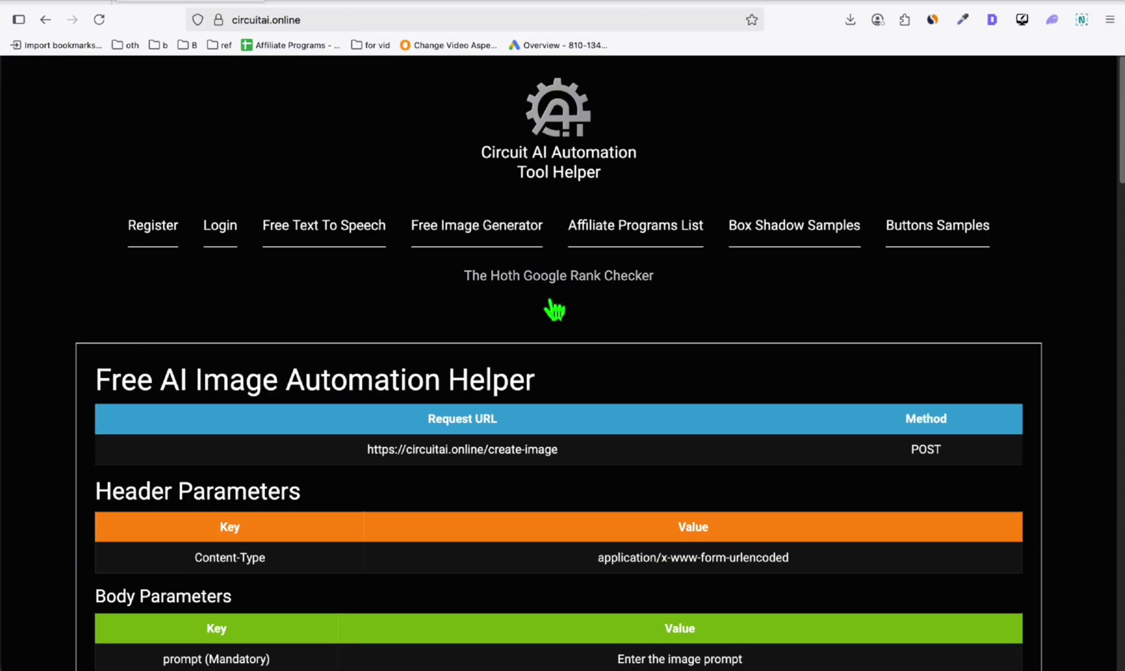
Open The Hoth Google Rank Checker from the Circuit AI page and place the cursor in its target URL field
click(580, 289)
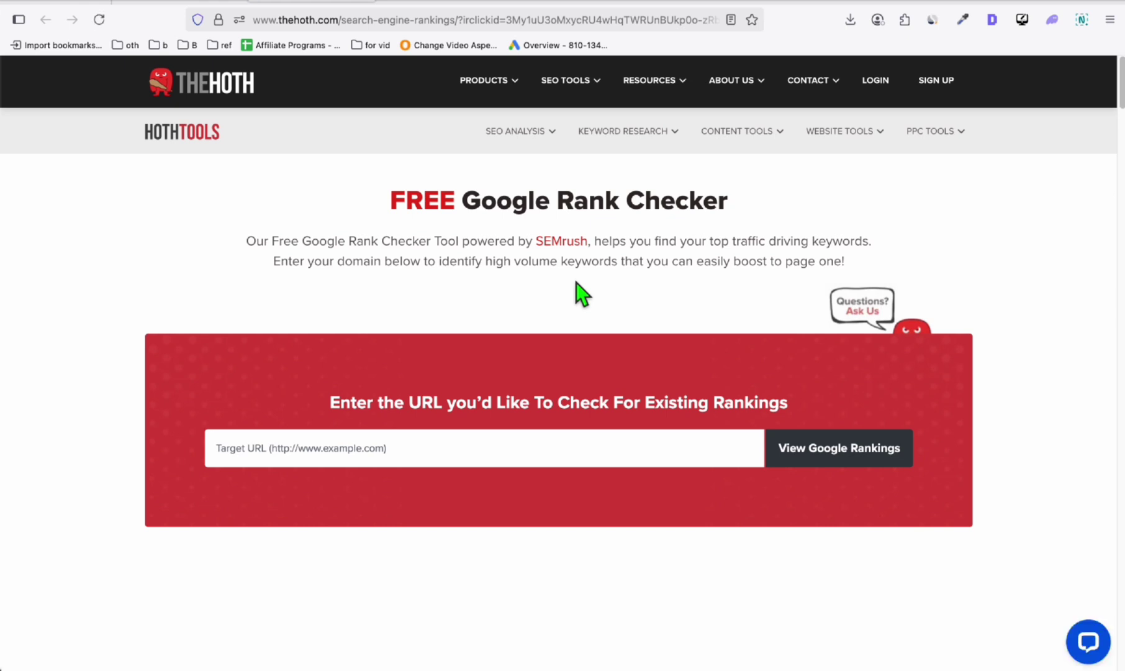
click(397, 452)
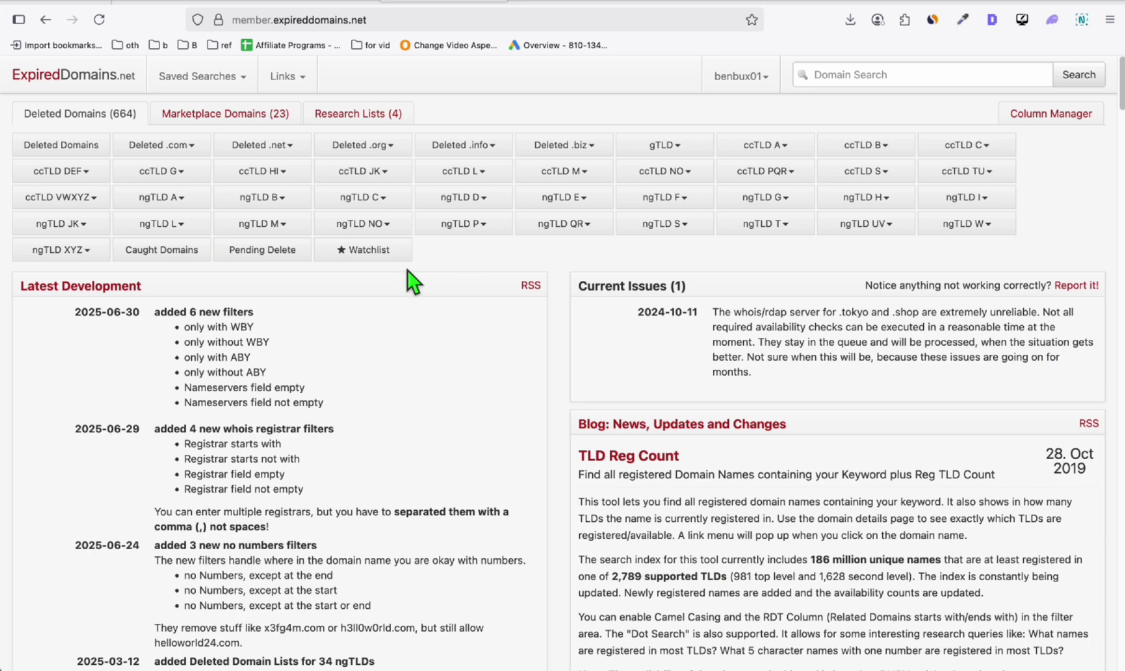
List the current deleted .com domains on ExpiredDomains.net and sort them by SRUSK, highest first
click(188, 144)
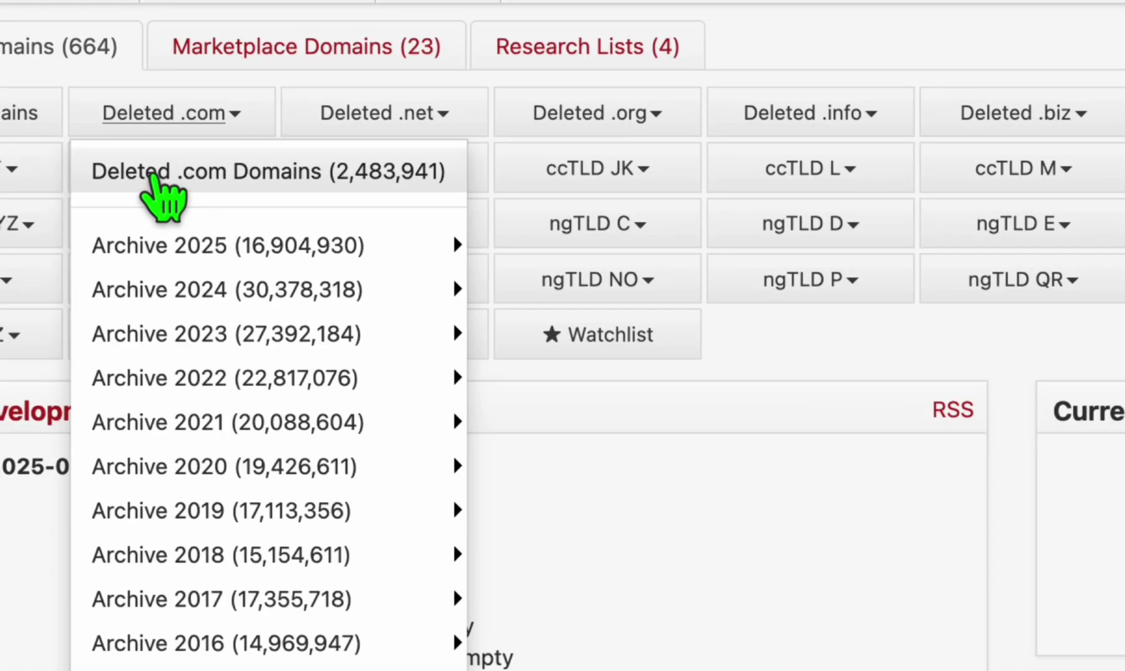
click(154, 180)
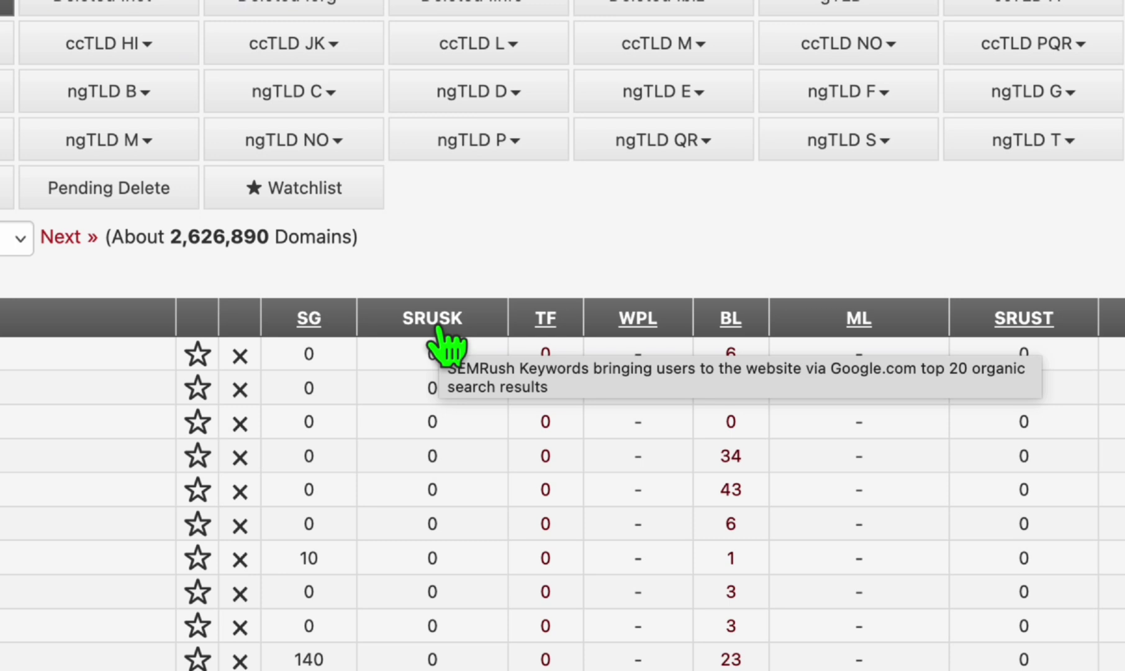
click(444, 335)
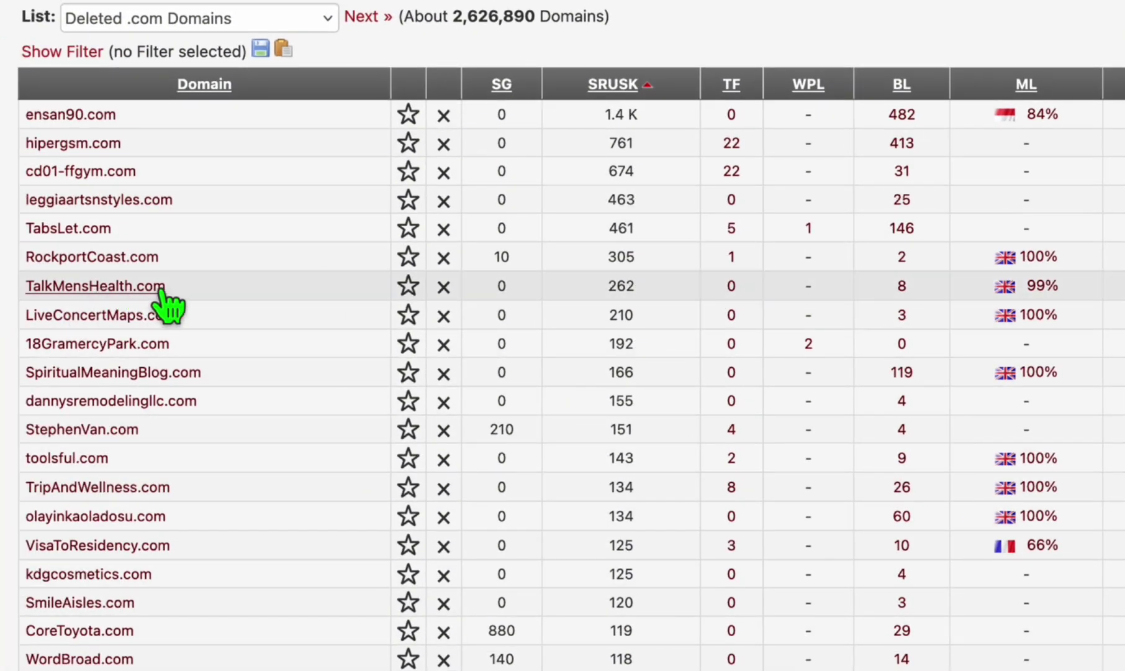
Copy the domain TalkMensHealth.com from the list and look up its Google rankings in The Hoth rank checker
drag(170, 286, 23, 286)
key(ctrl+c)
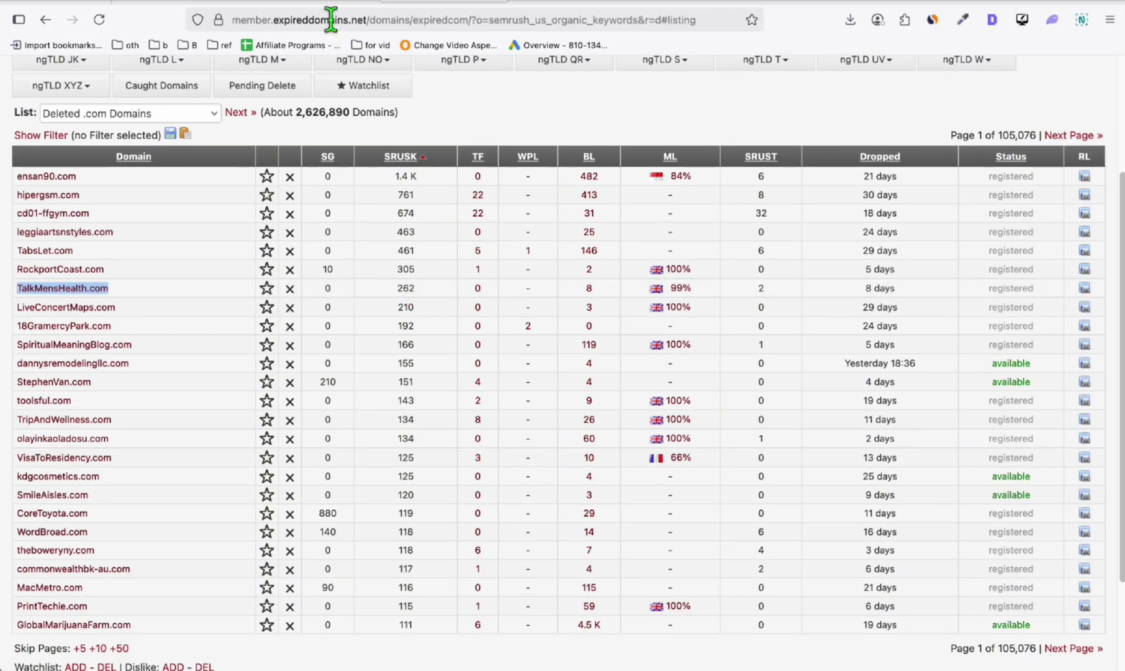
click(329, 4)
click(314, 447)
key(ctrl+v)
click(302, 346)
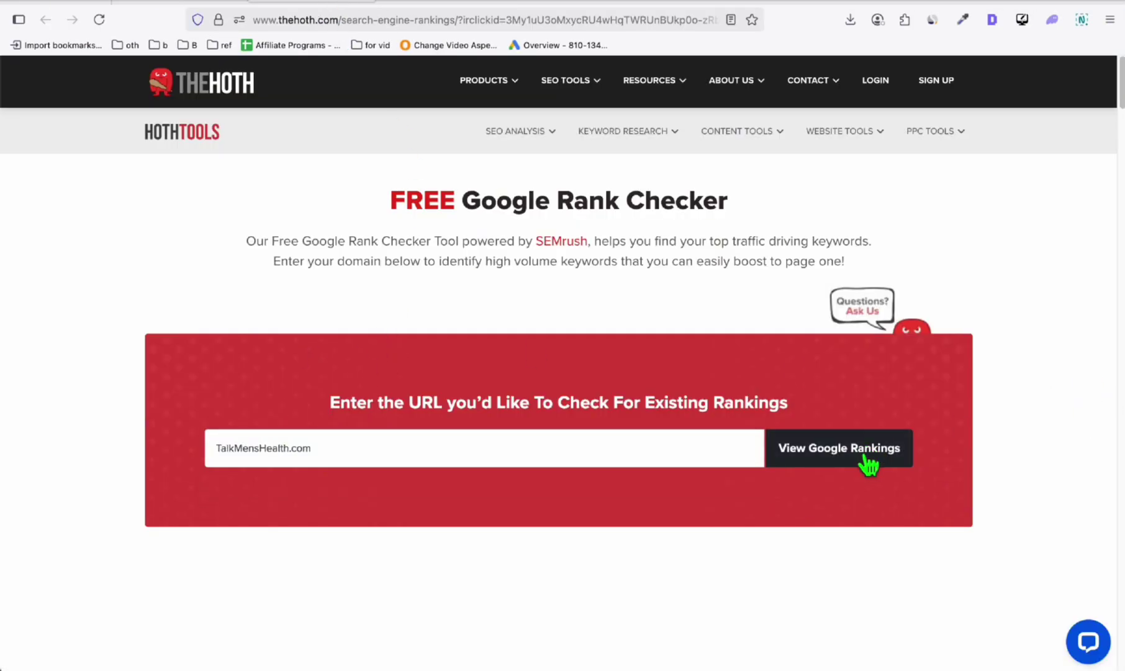
scroll(868, 463, down, 3)
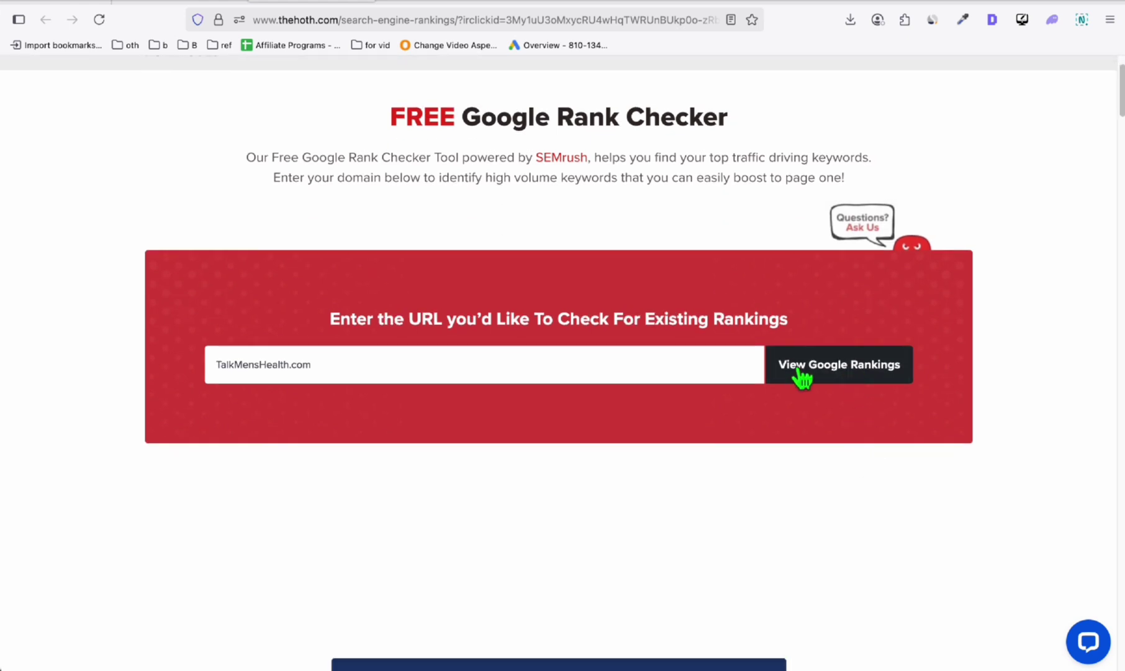
click(868, 375)
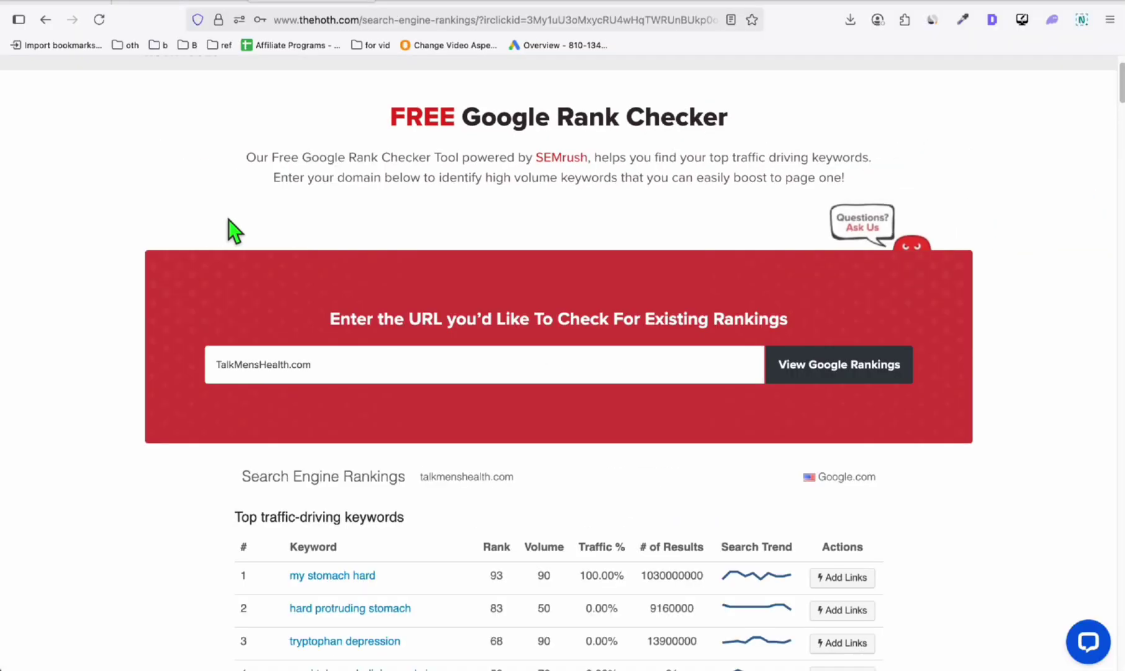
Look through the top traffic-driving keywords for talkmenshealth.com and open the next batch of results
scroll(233, 220, down, 5)
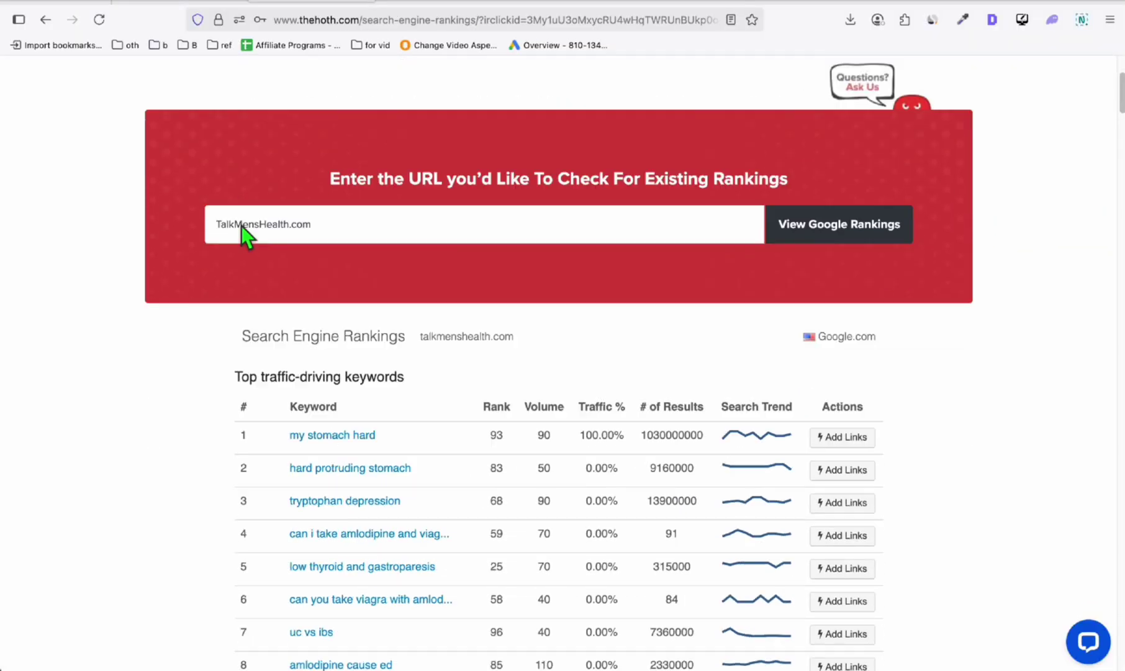
mouse_move(248, 338)
scroll(245, 336, down, 1)
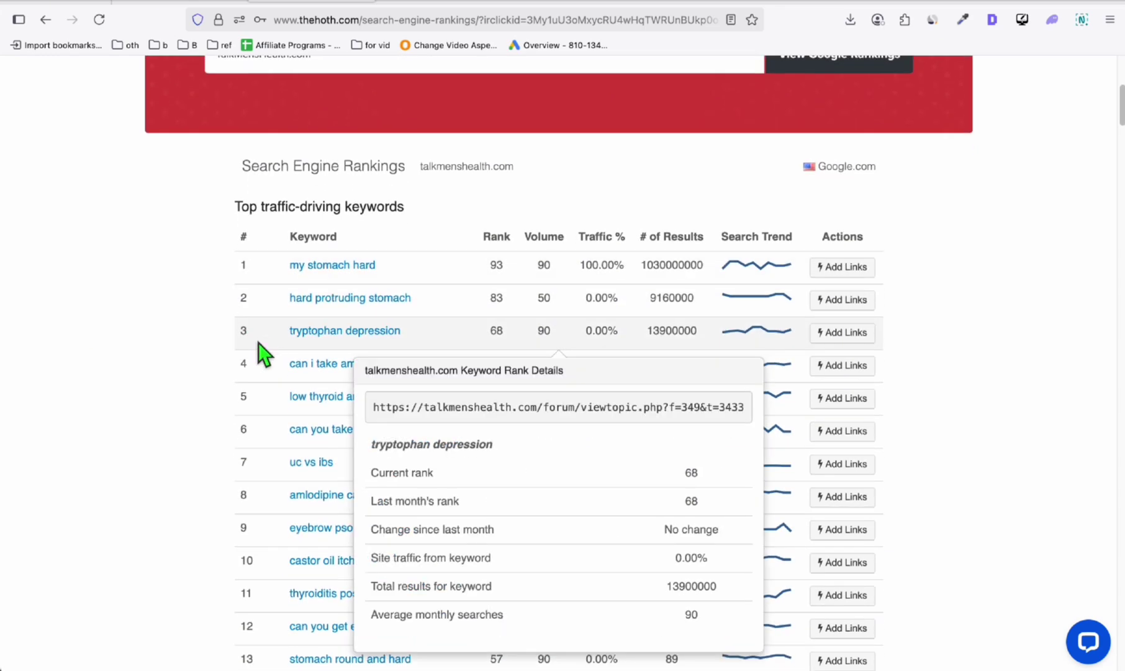
scroll(339, 302, down, 6)
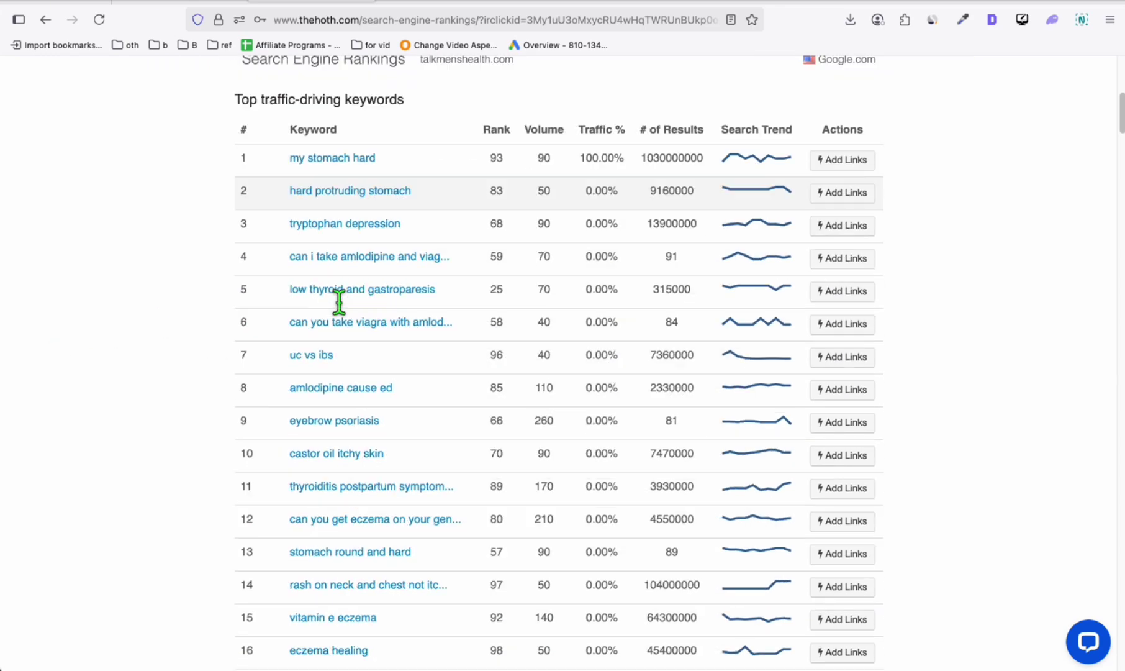
scroll(485, 402, up, 12)
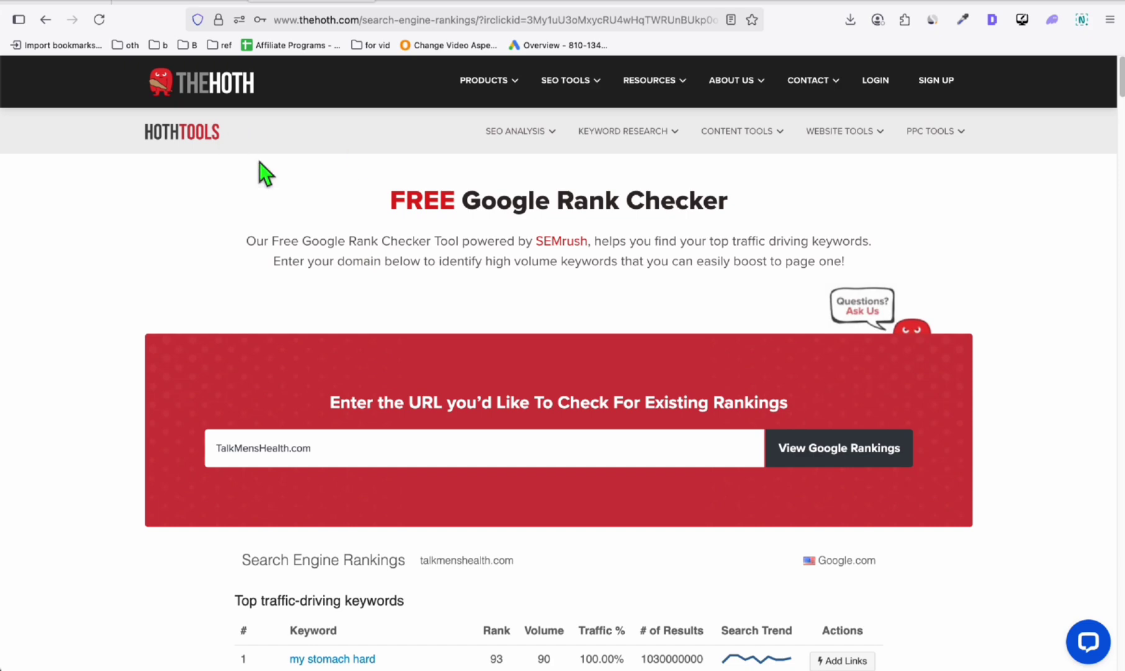
scroll(626, 297, down, 14)
scroll(884, 323, down, 20)
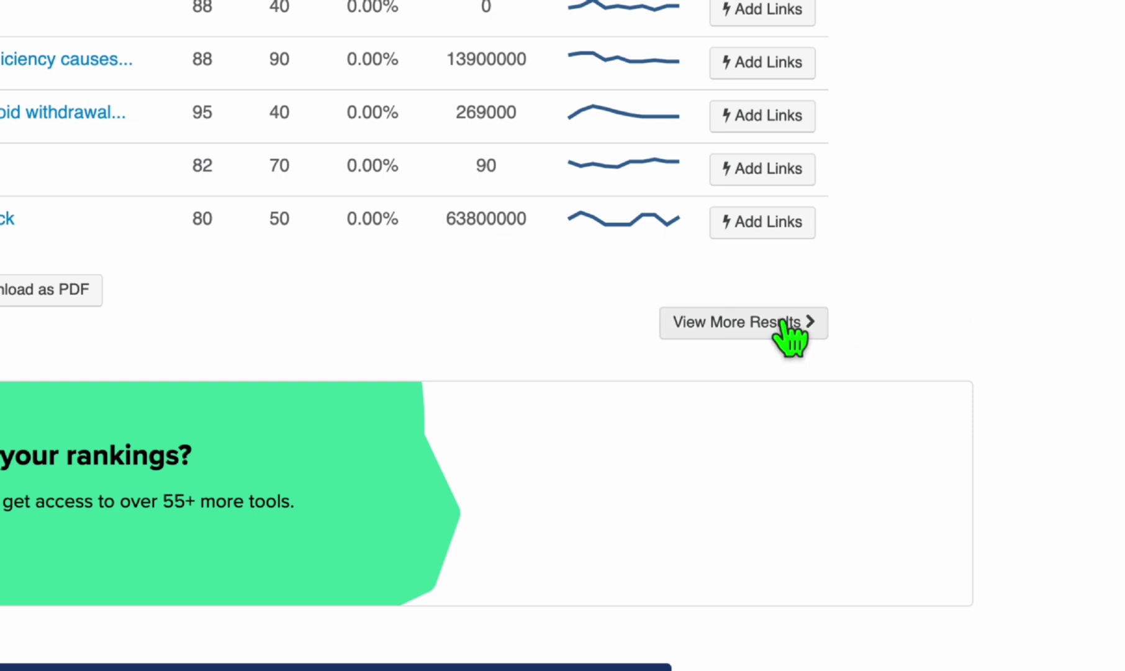
click(854, 301)
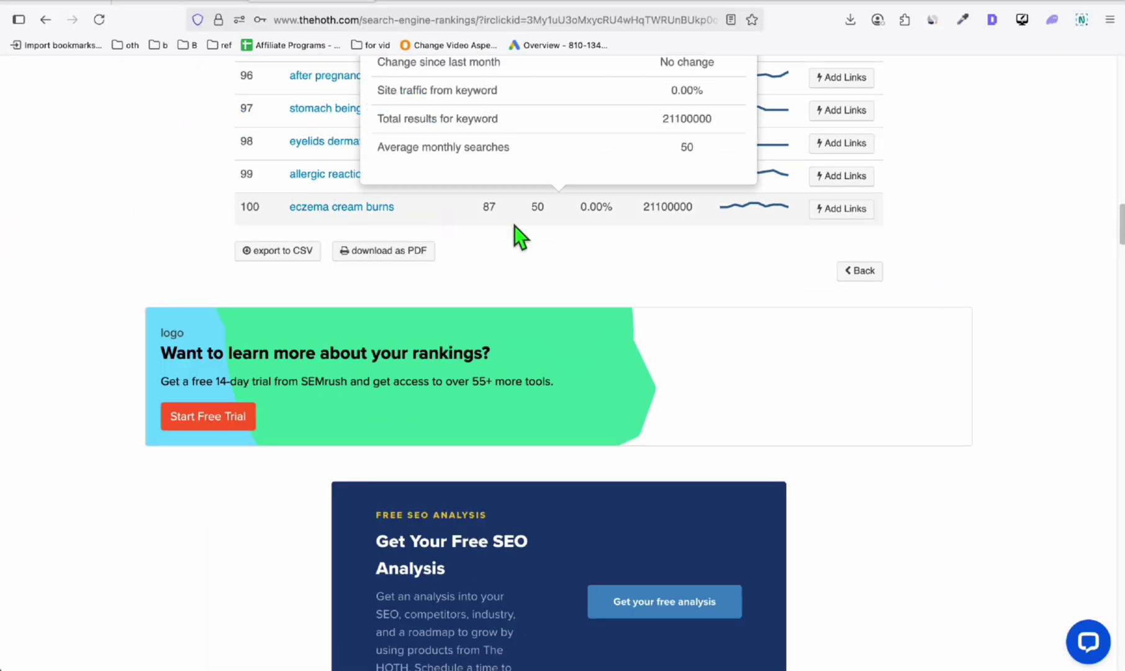
Copy the keyword "how to stop scratching" from the second batch of ranking results
scroll(514, 225, up, 15)
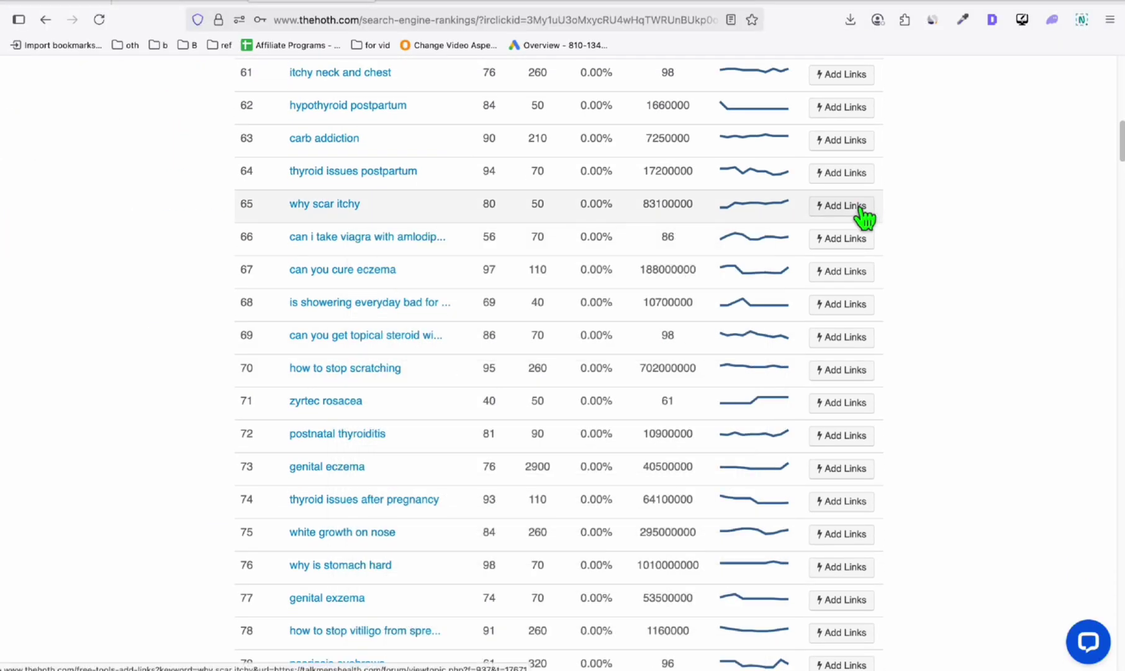
scroll(922, 231, up, 3)
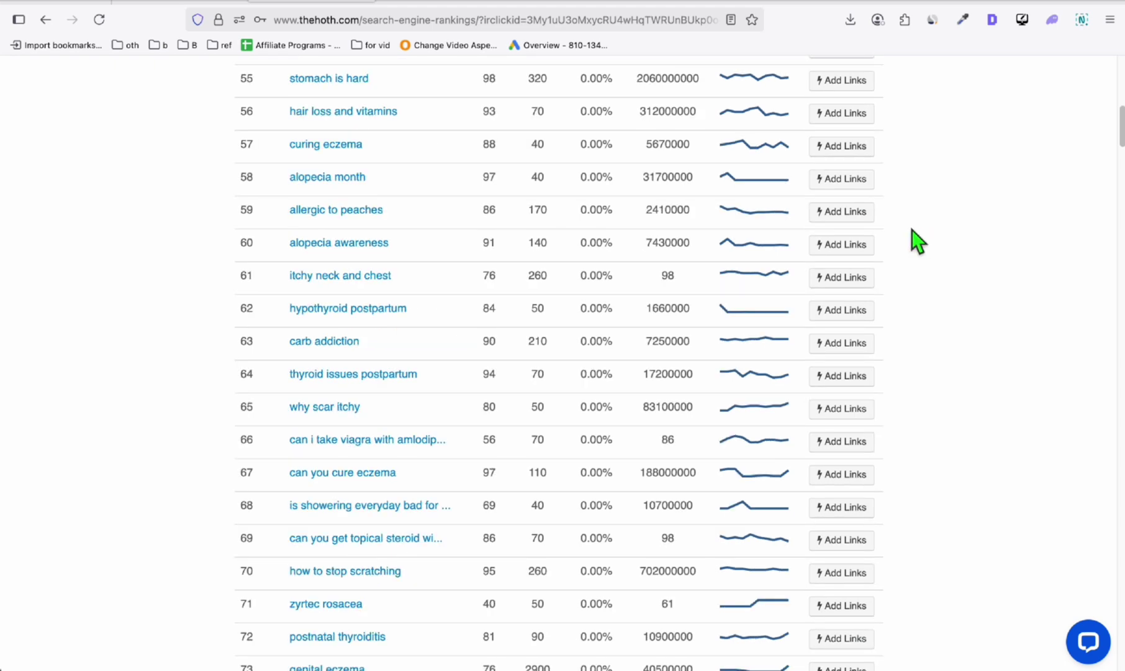
scroll(911, 229, down, 2)
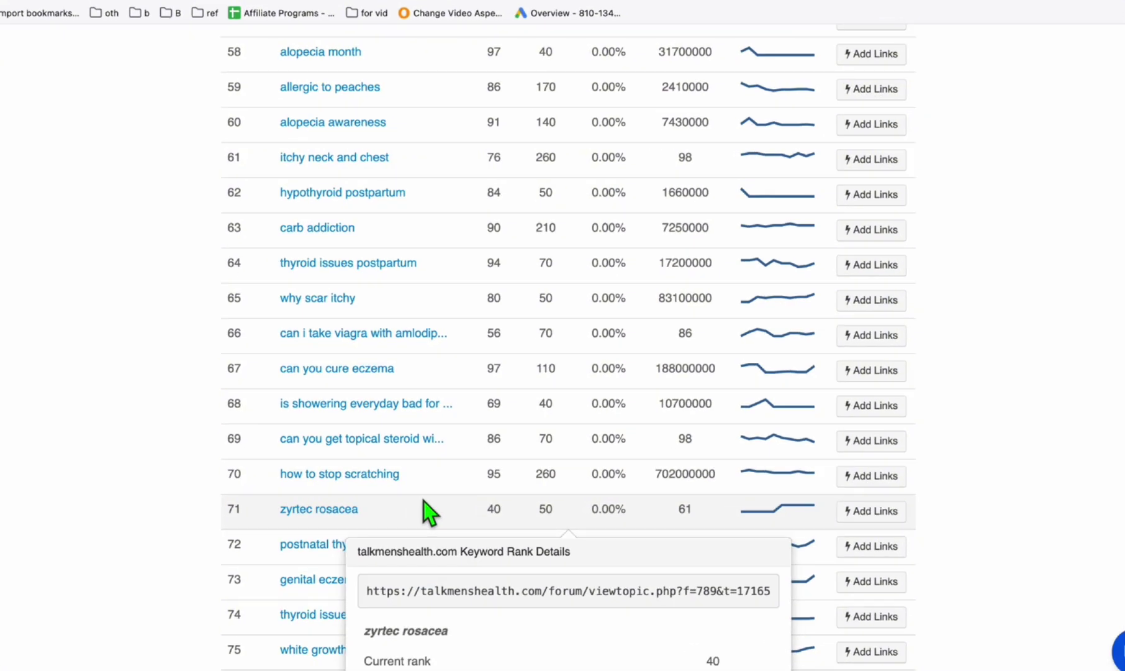
drag(402, 477, 261, 475)
key(super+c)
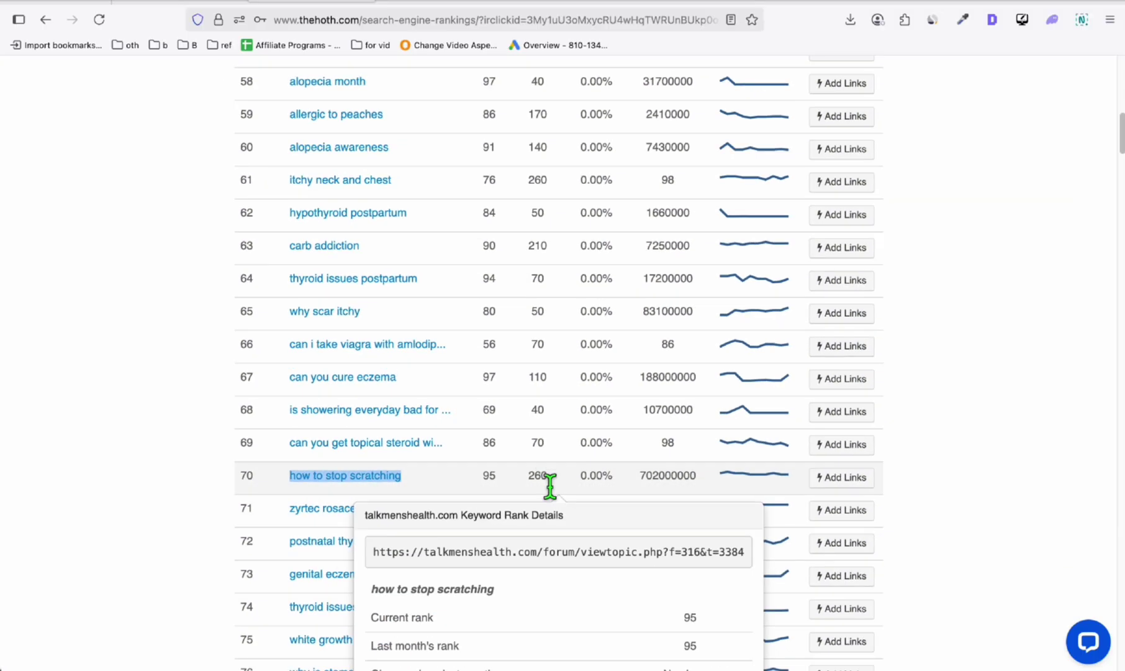
Generate Google keyword ideas for "how to stop scratching" in the Ahrefs Free Keyword Generator for the United States and highlight the exact match
scroll(596, 372, up, 10)
scroll(558, 304, down, 2)
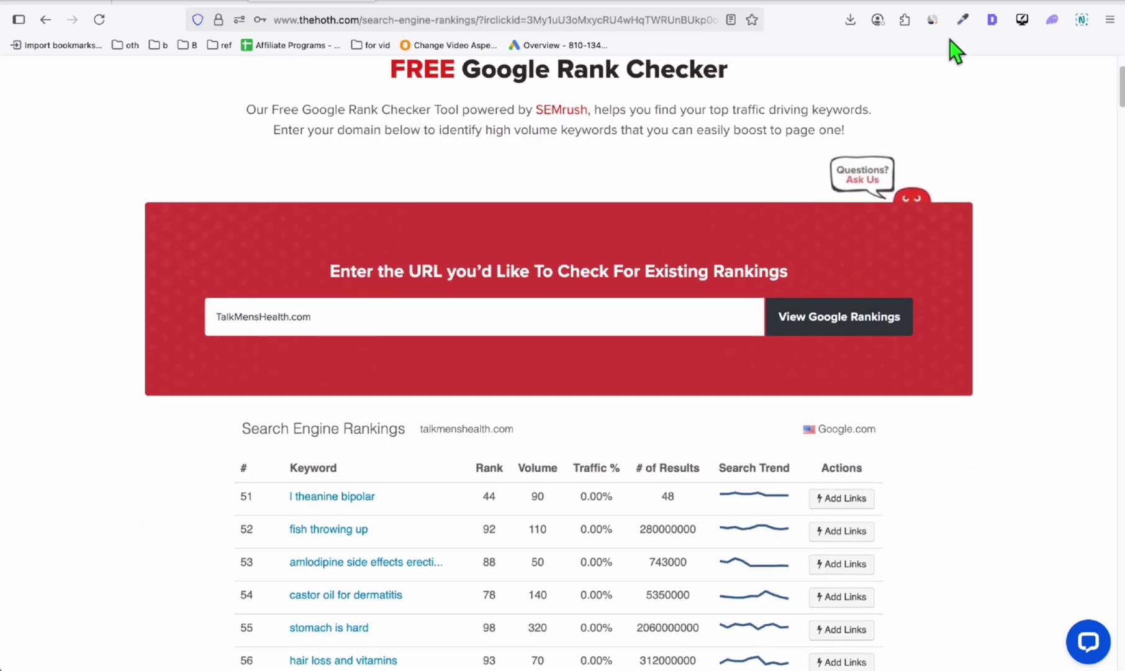
click(865, 2)
click(260, 390)
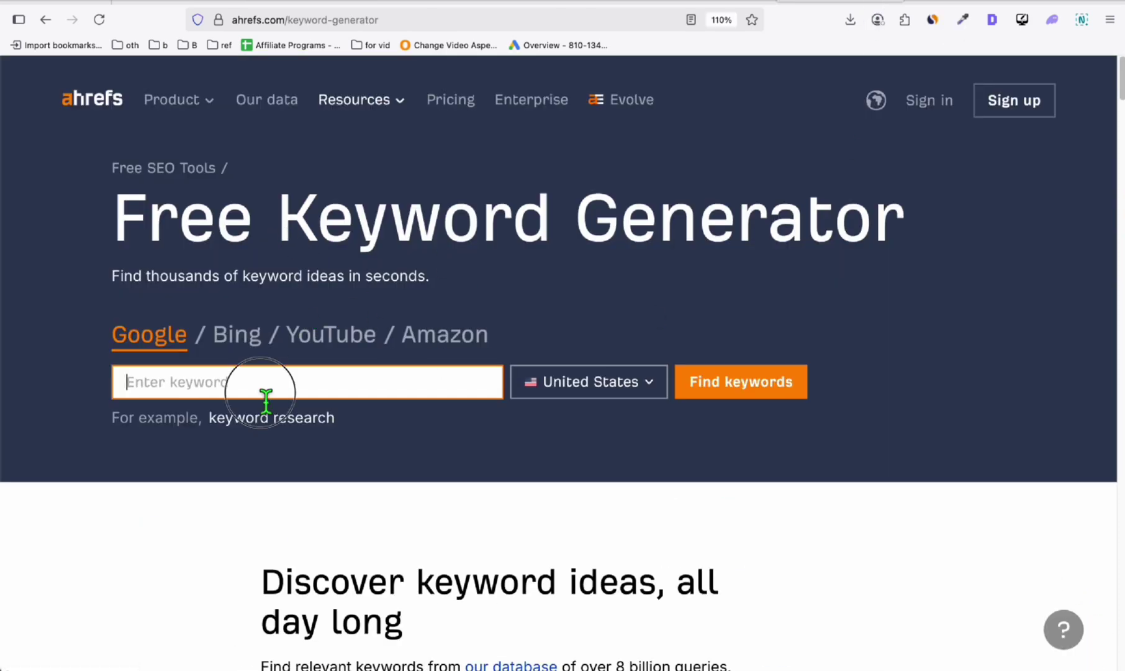
key(super+v)
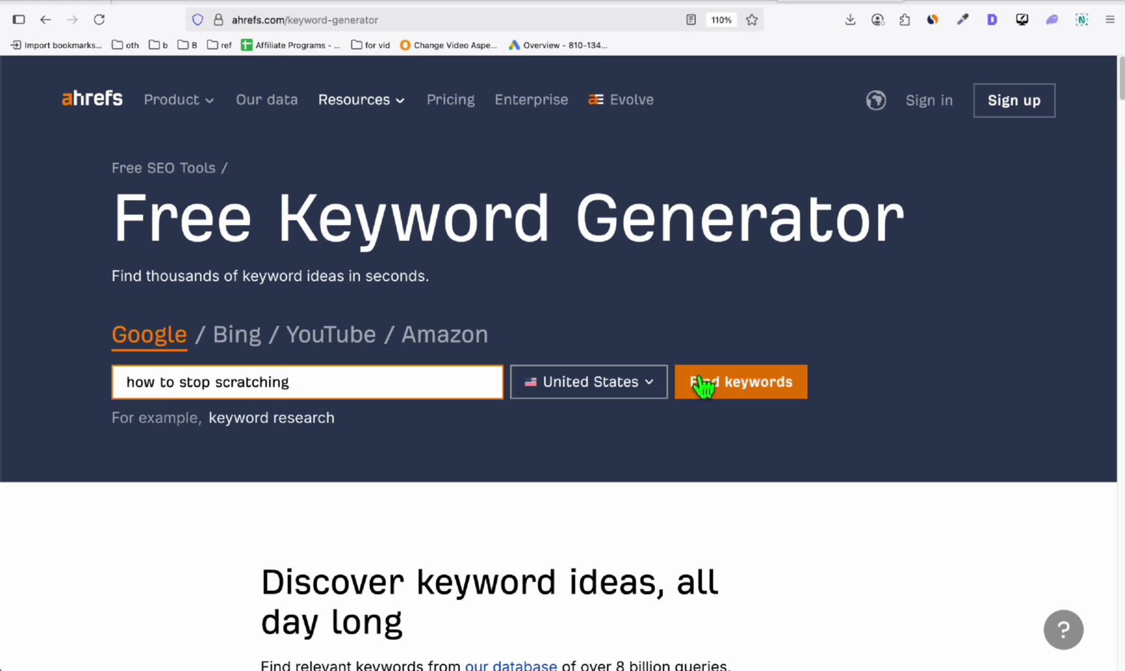
click(747, 395)
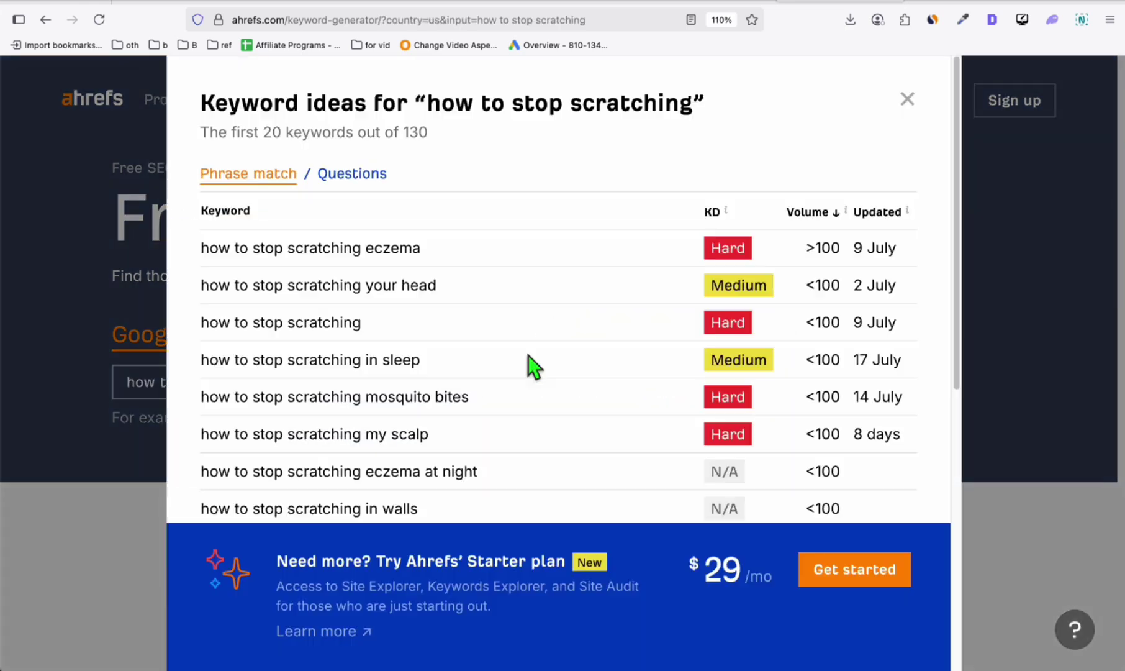
triple_click(359, 323)
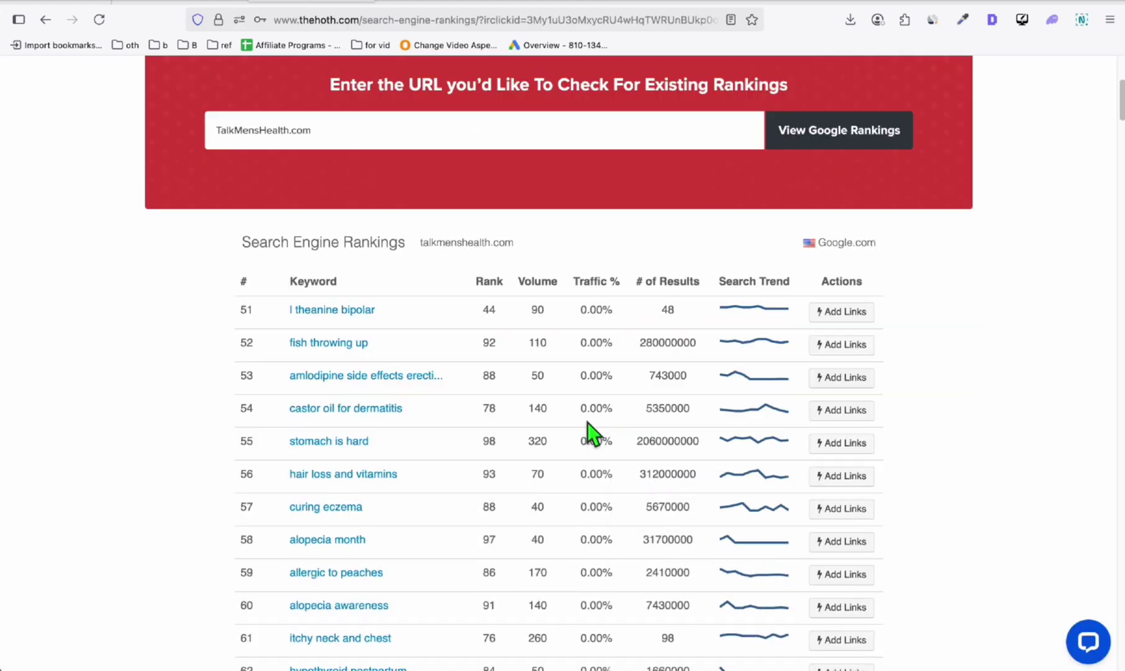
Look through the remaining talkmenshealth.com keywords in The Hoth ranking results
scroll(587, 423, down, 3)
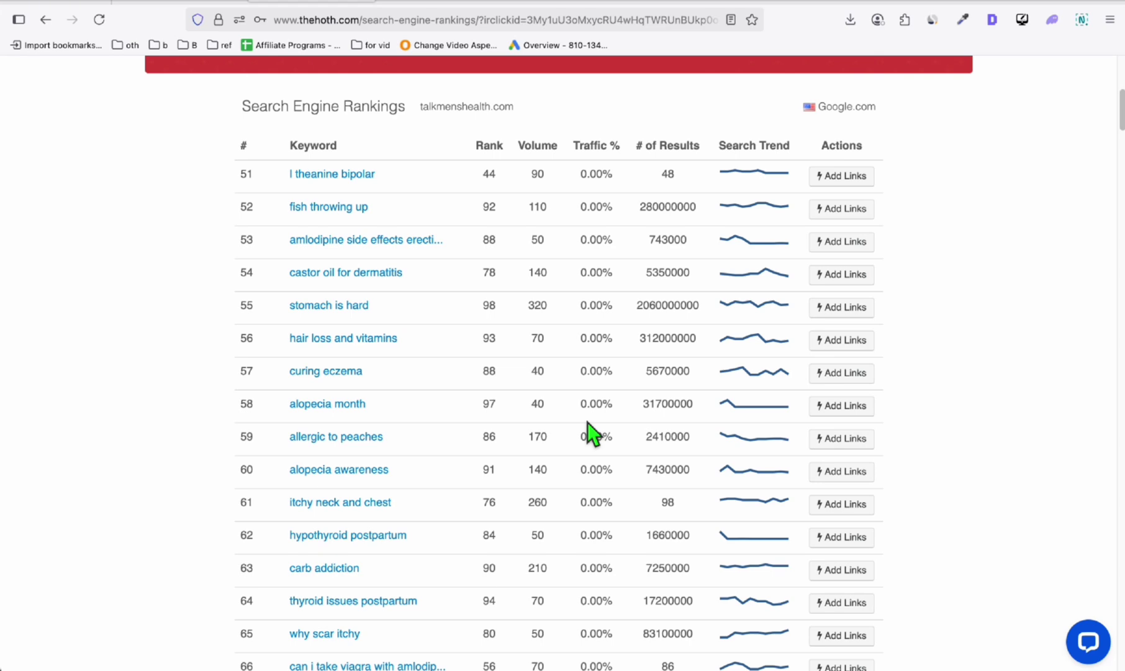
scroll(593, 433, down, 12)
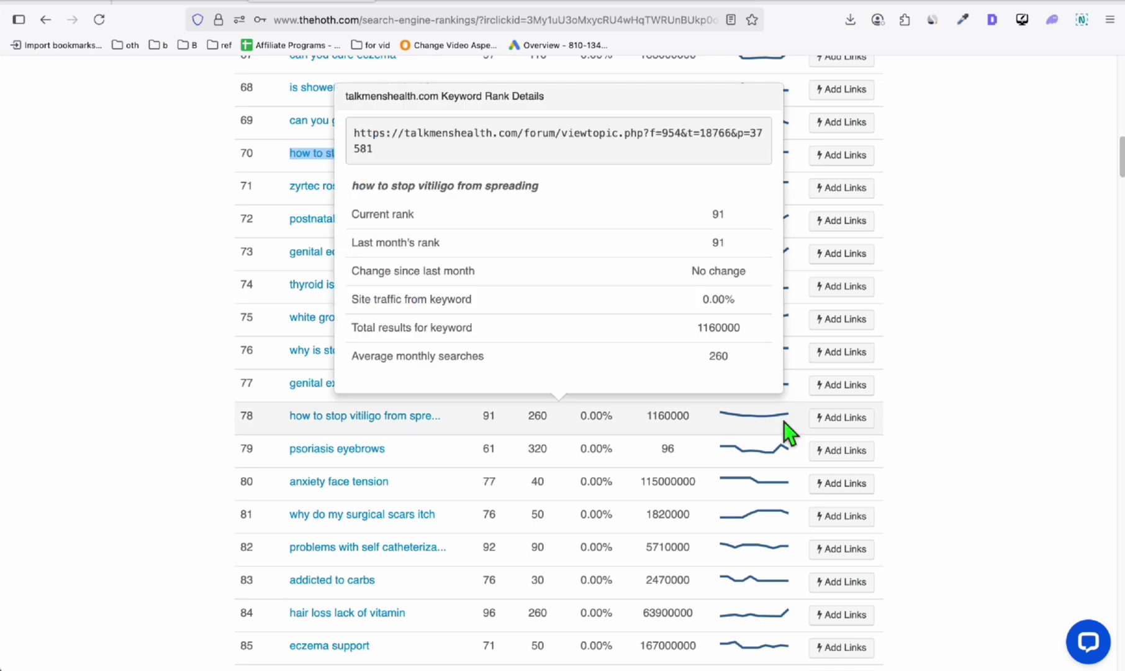
scroll(617, 323, down, 10)
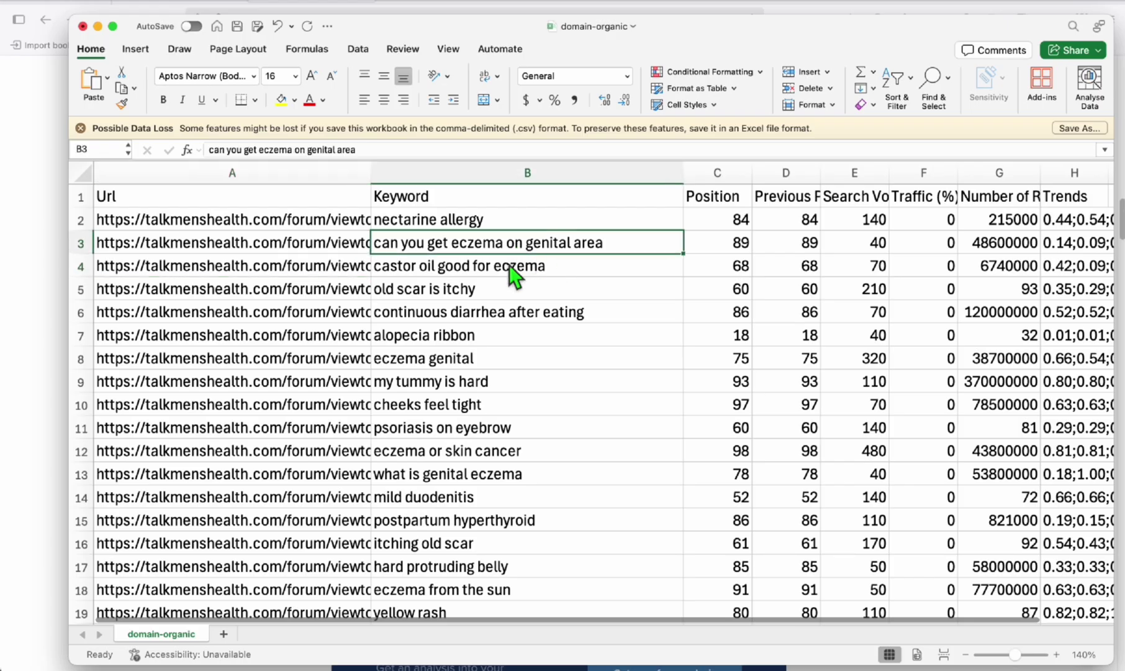
Narrow the Url column in the domain-organic sheet and select the keyword "old scar is itchy"
drag(376, 179, 253, 179)
click(353, 290)
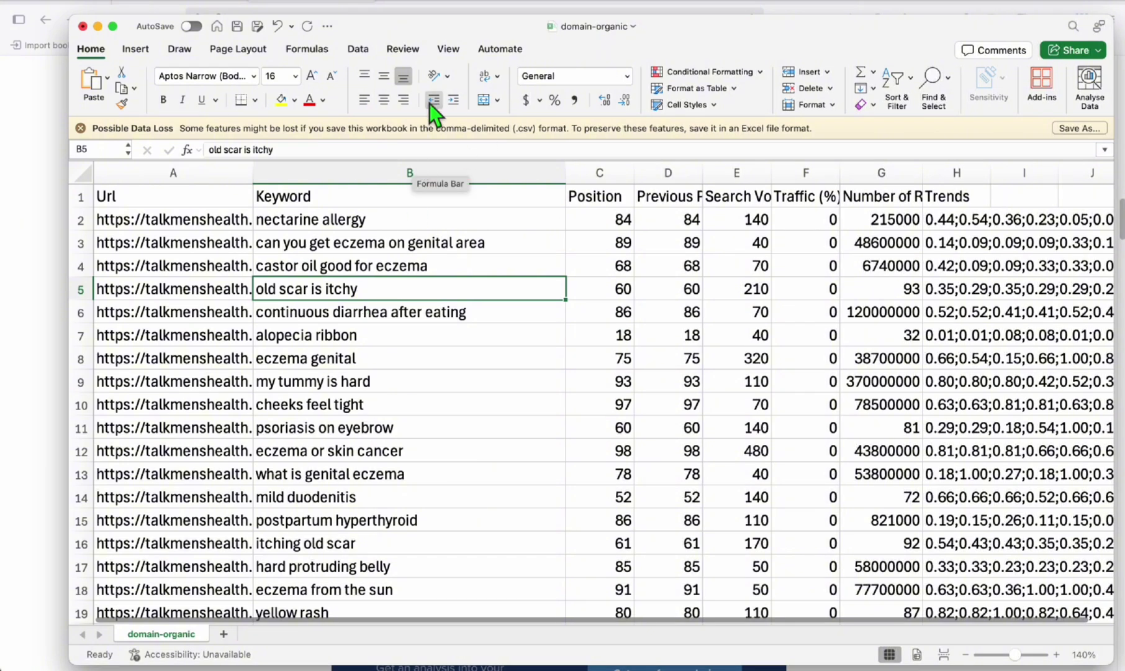
Revisit the deleted .com domain list, the talkmenshealth.com rankings and the rank checker link on the Circuit AI page
click(459, 9)
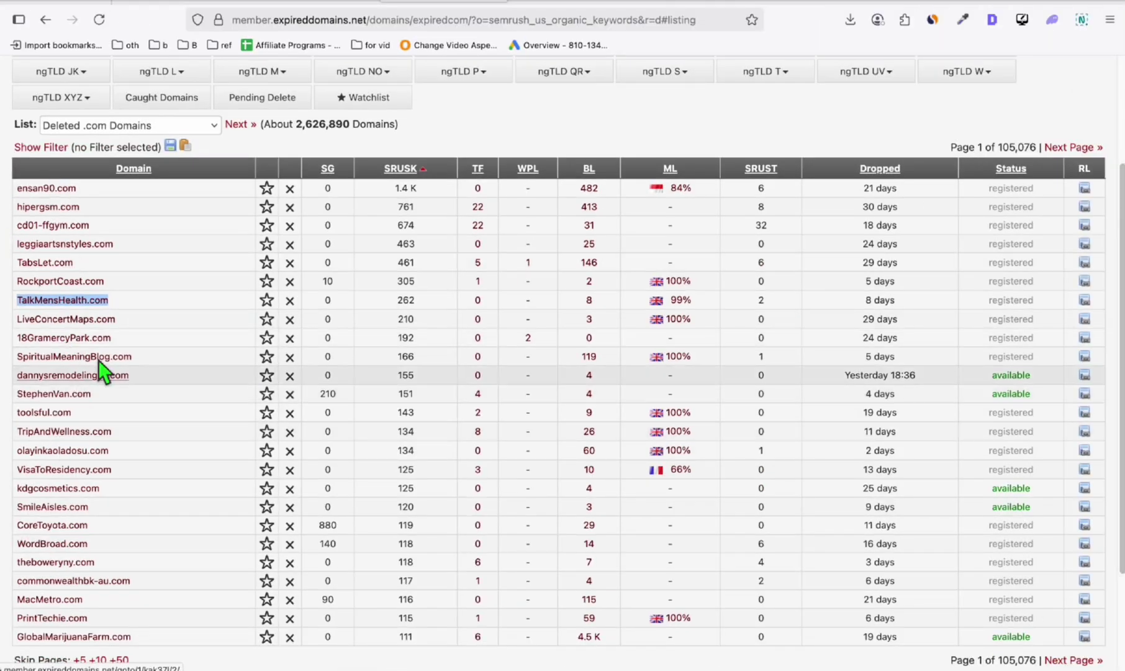
scroll(99, 360, up, 5)
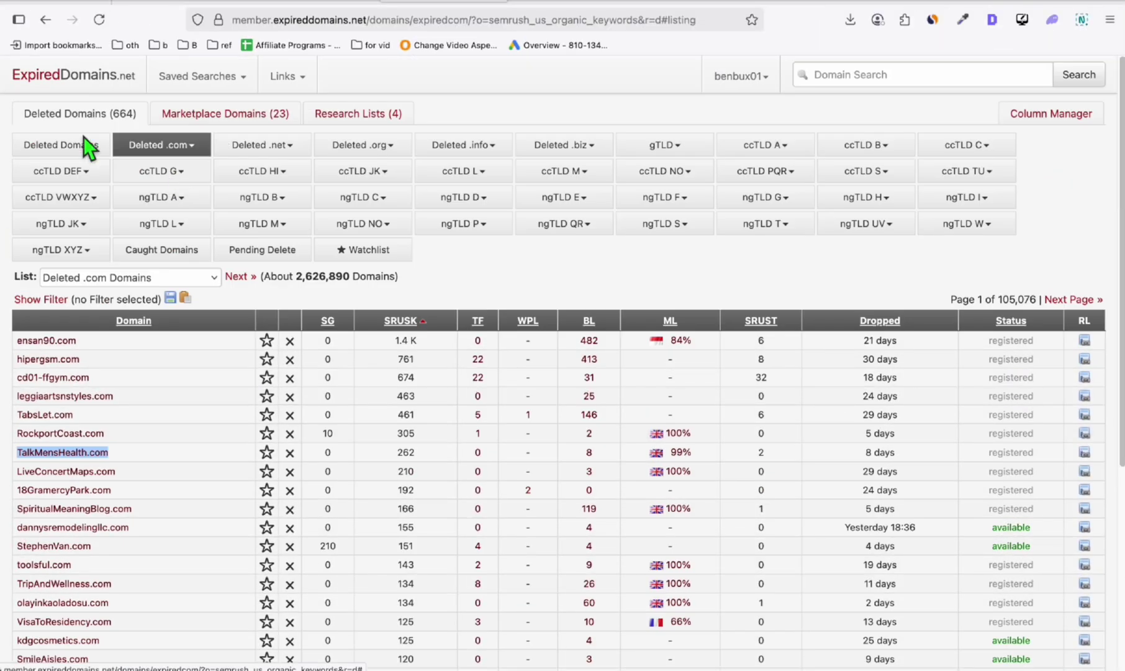
click(302, 4)
scroll(330, 219, up, 12)
scroll(330, 227, up, 4)
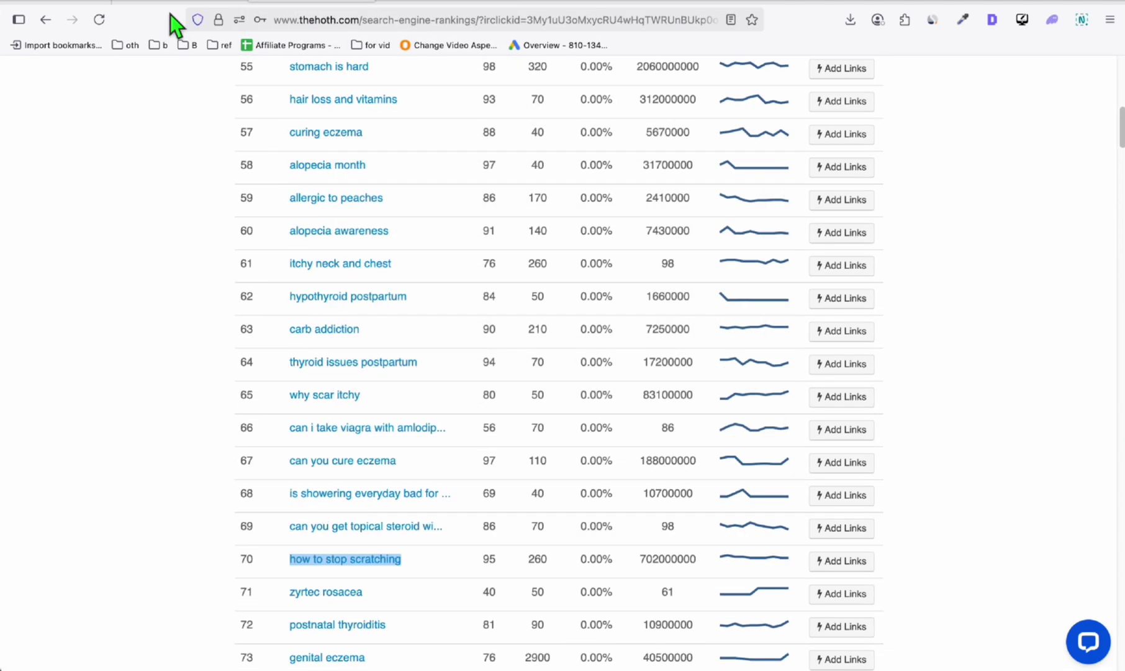
click(158, 4)
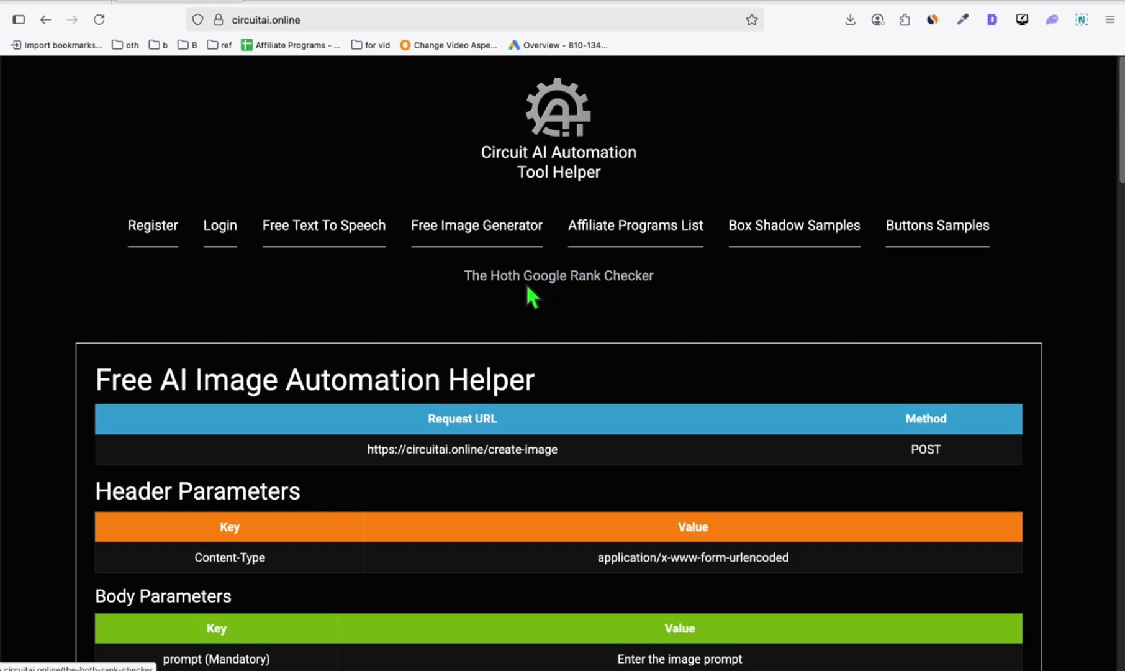
click(528, 284)
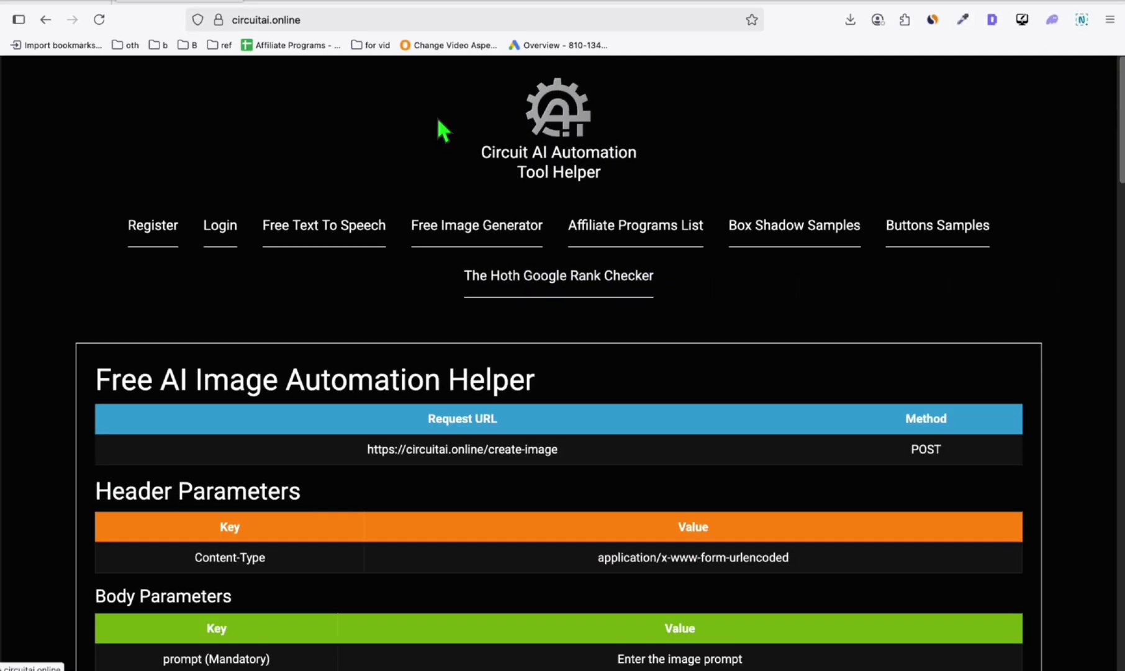
click(344, 5)
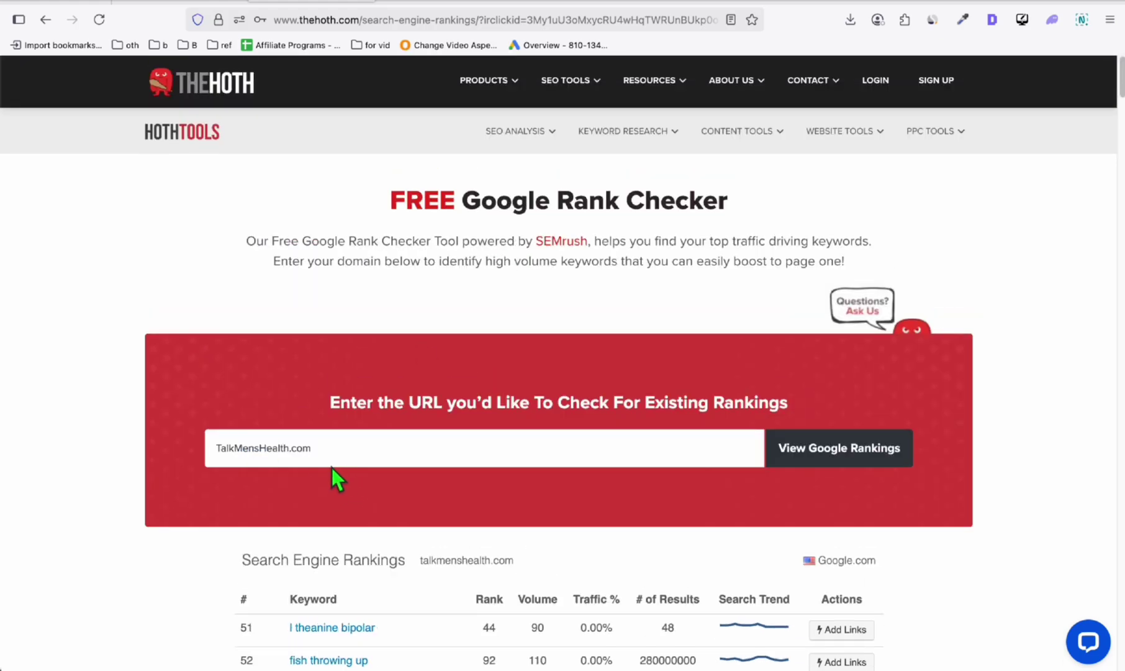
Switch from the ranking results to the domain-organic workbook in Excel
scroll(348, 491, down, 5)
key(super+Tab)
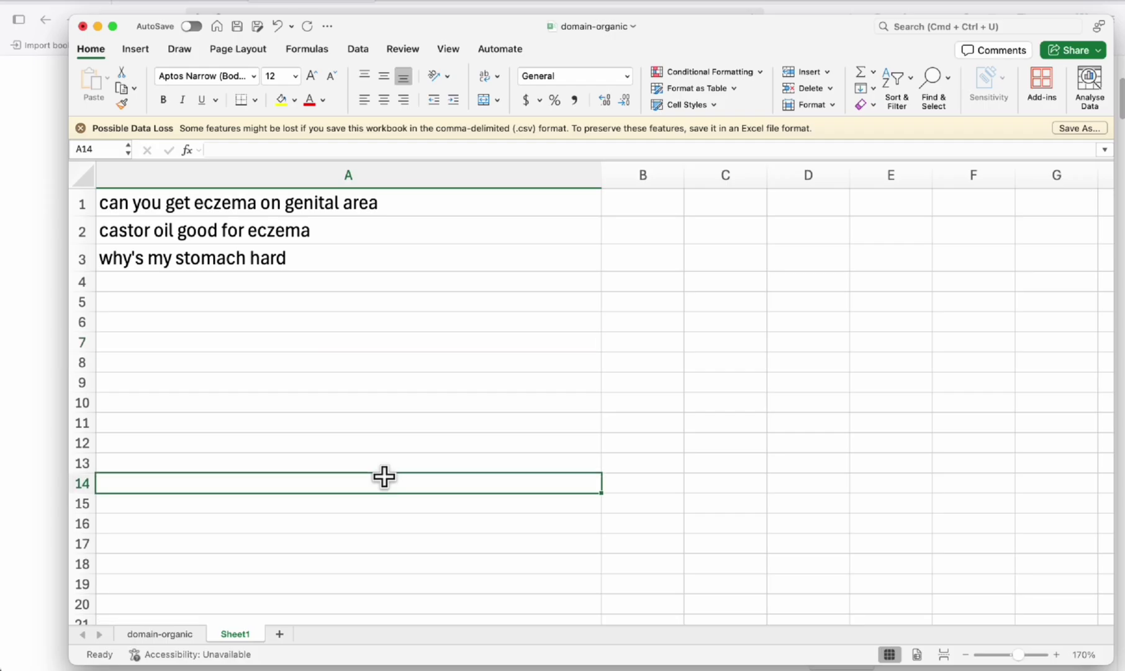
Set up a new WordPress instance on tastewp.com with the terms accepted and open its Posts section in the admin area
click(580, 4)
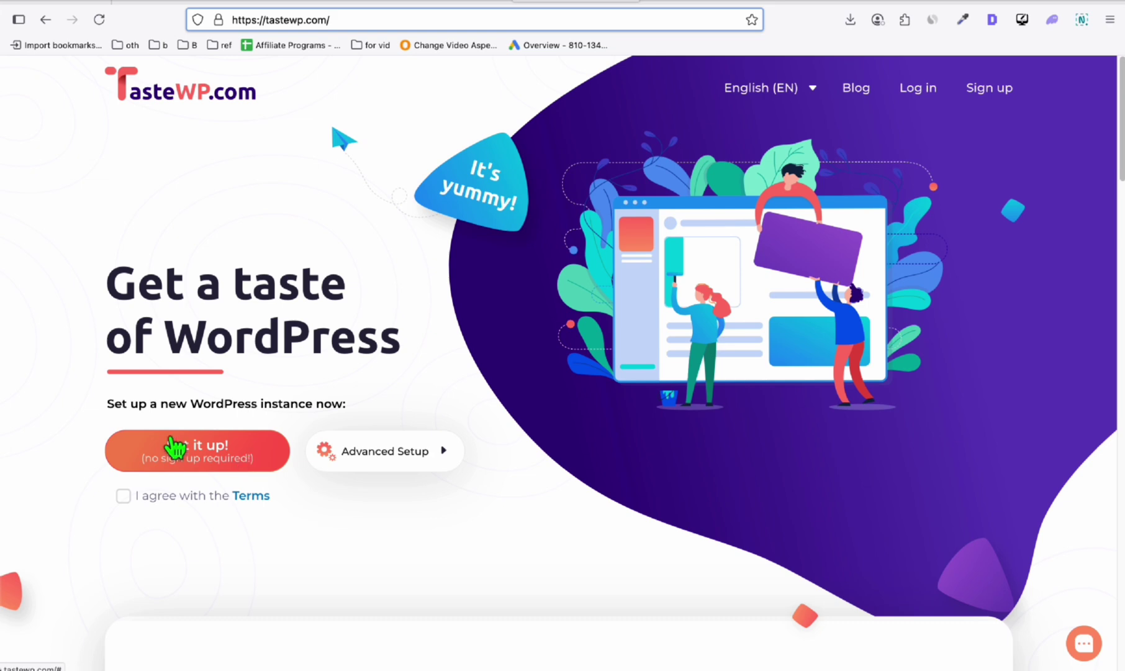
click(235, 470)
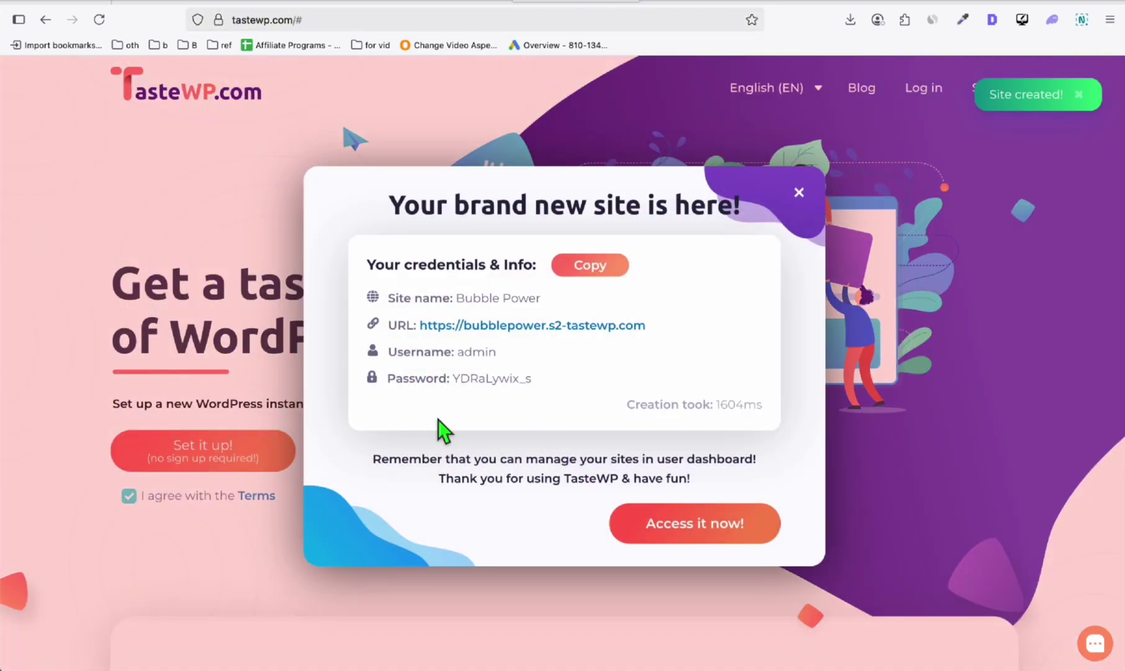
click(511, 333)
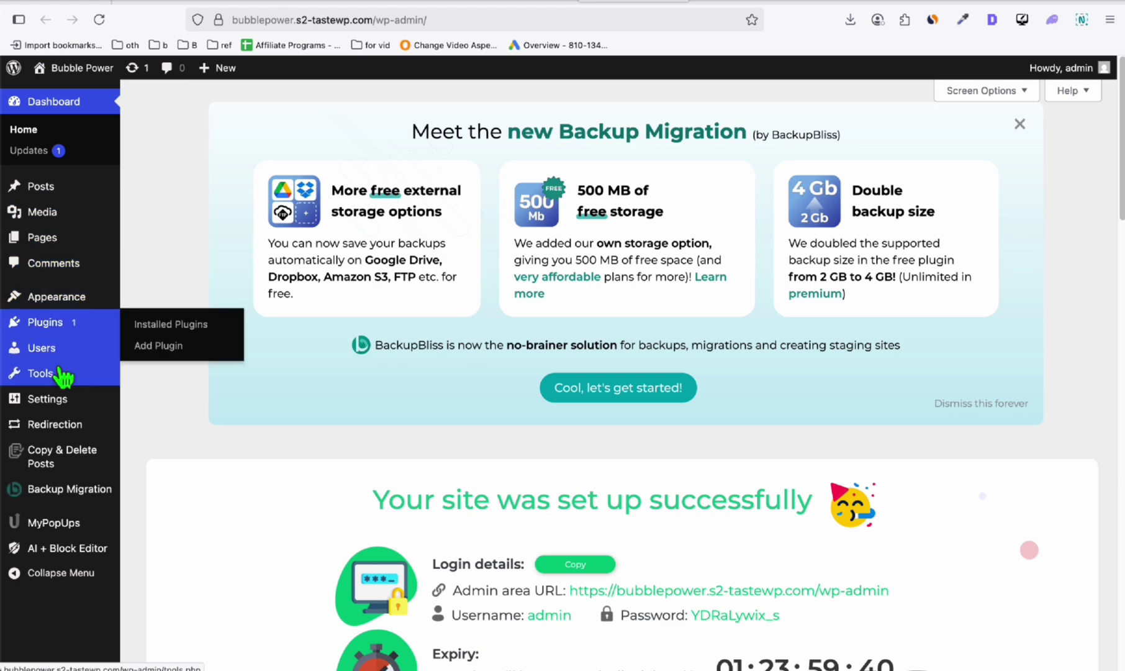
click(106, 191)
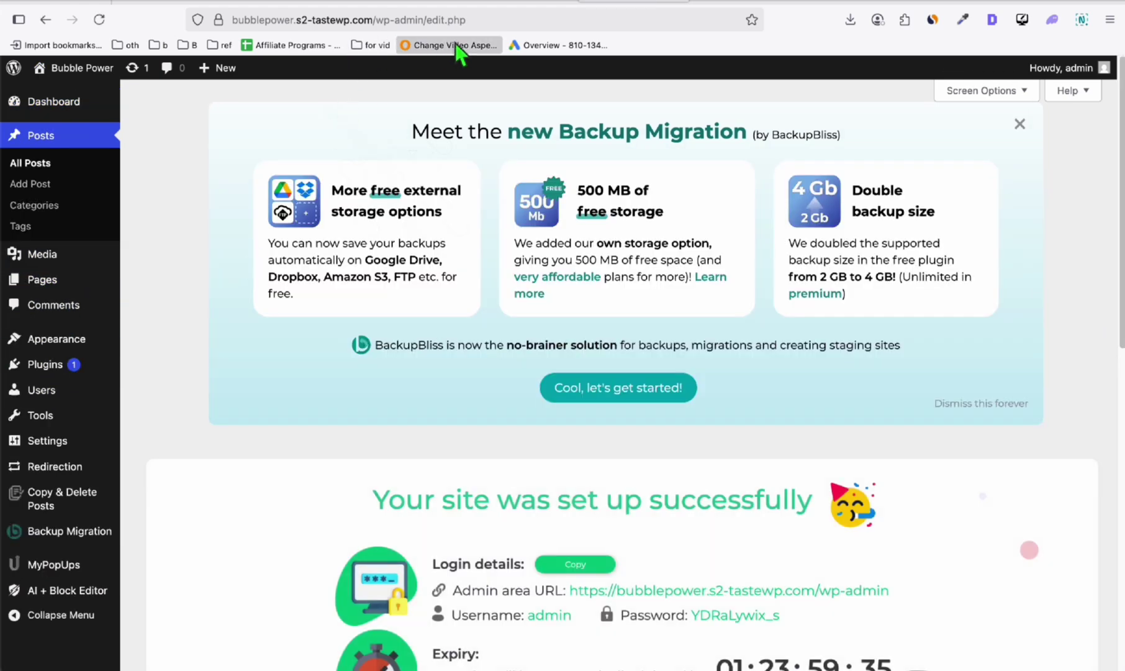
Switch to the domain-organic workbook in Excel and copy the three keywords in A1:A3 of Sheet1
key(super+Tab)
click(255, 264)
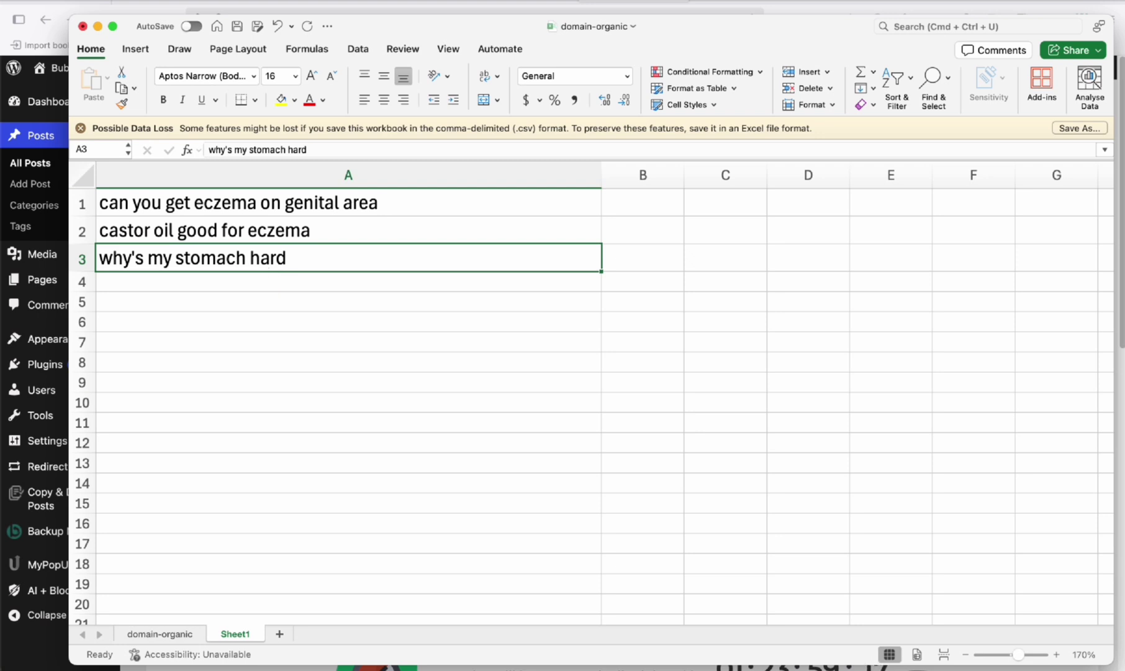
shift+click(187, 199)
key(super+c)
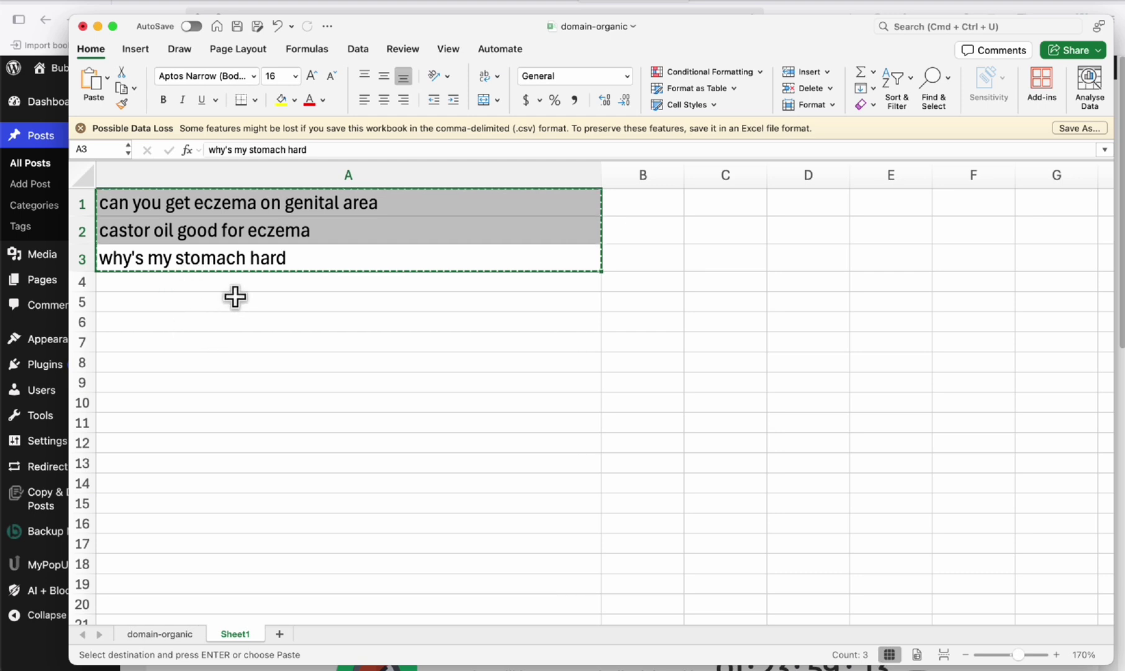
Open the bulk article form of Article AI Generator and paste the three copied keywords as topics
click(733, 9)
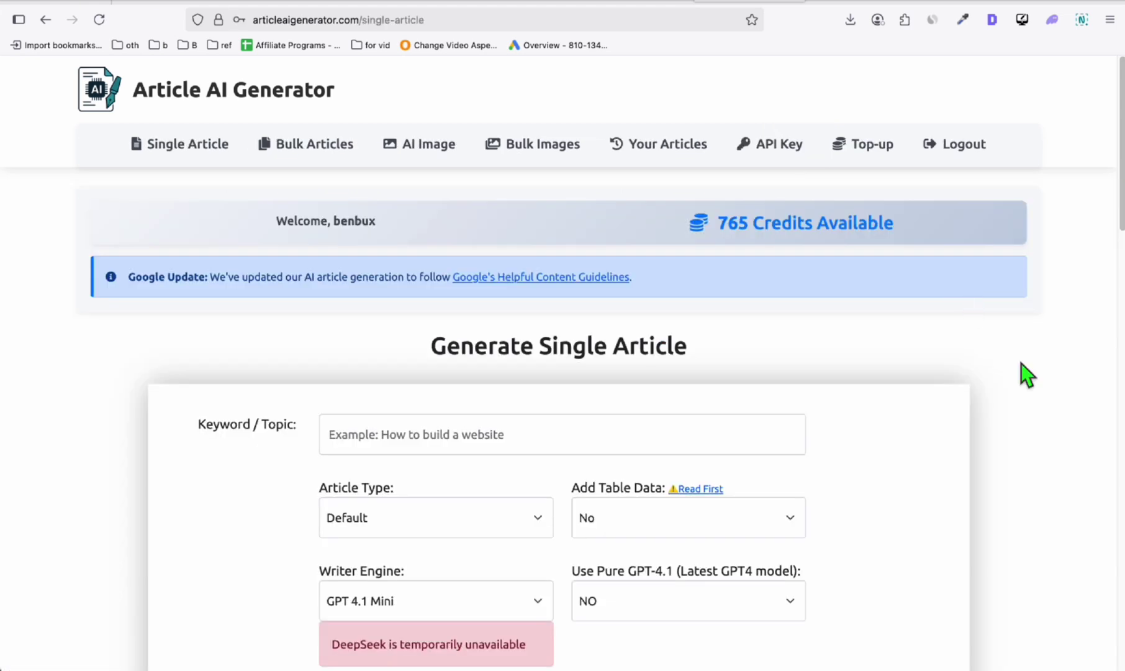
click(536, 162)
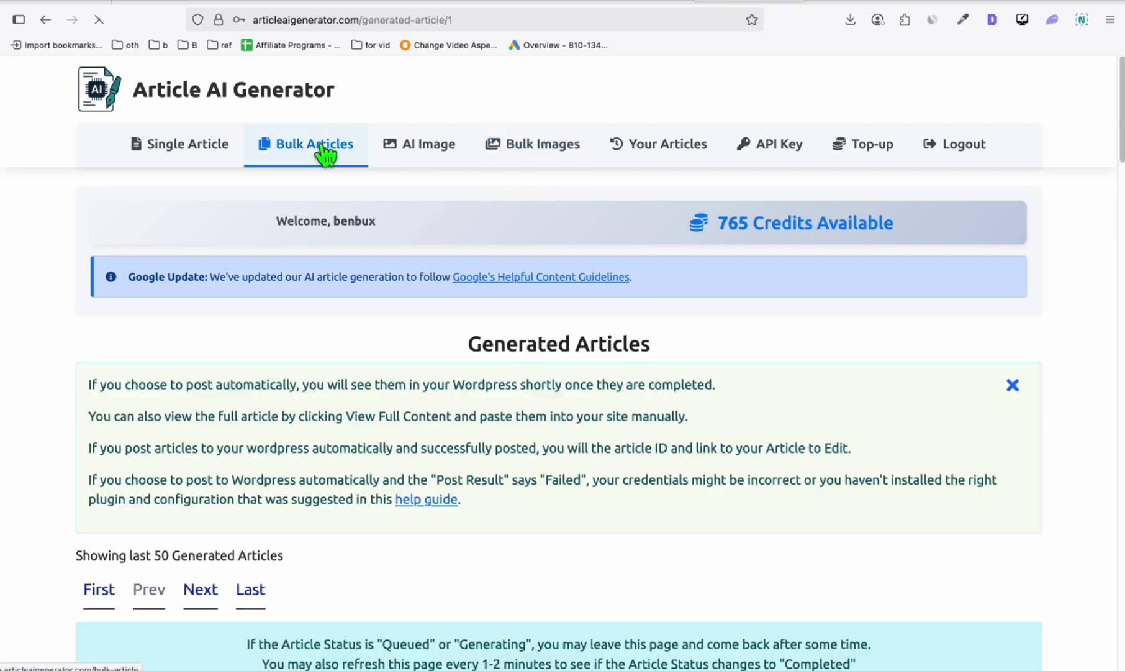
click(324, 152)
scroll(351, 227, down, 5)
click(351, 227)
key(super+v)
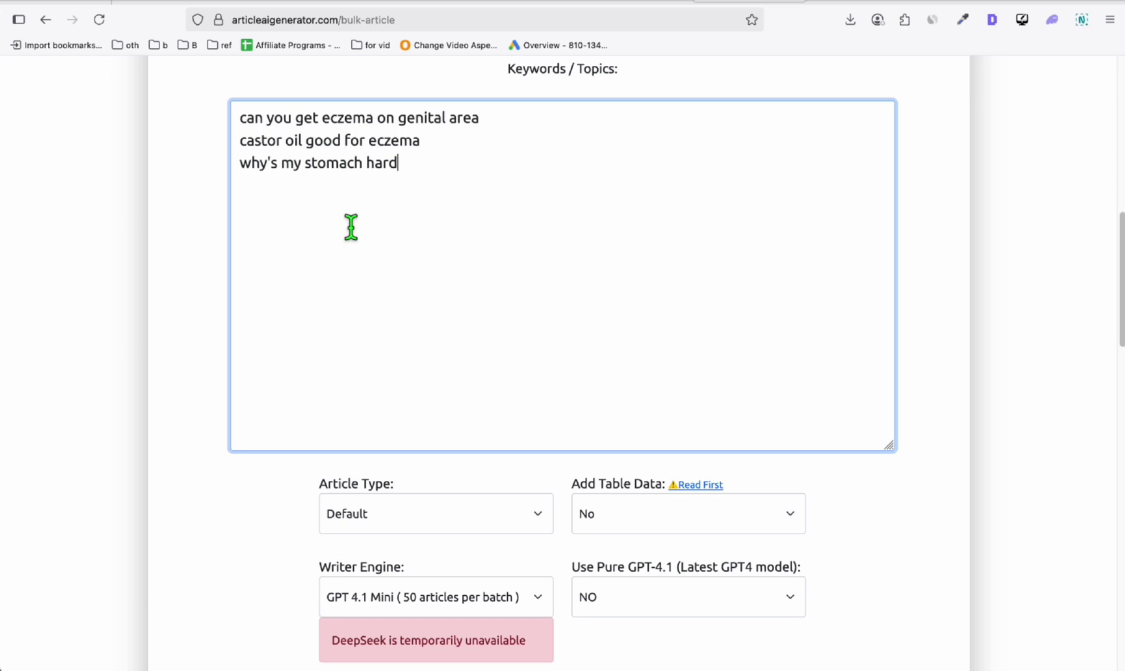
Look over the pasted keywords and set Auto Post to YES in the bulk article form
scroll(397, 242, up, 2)
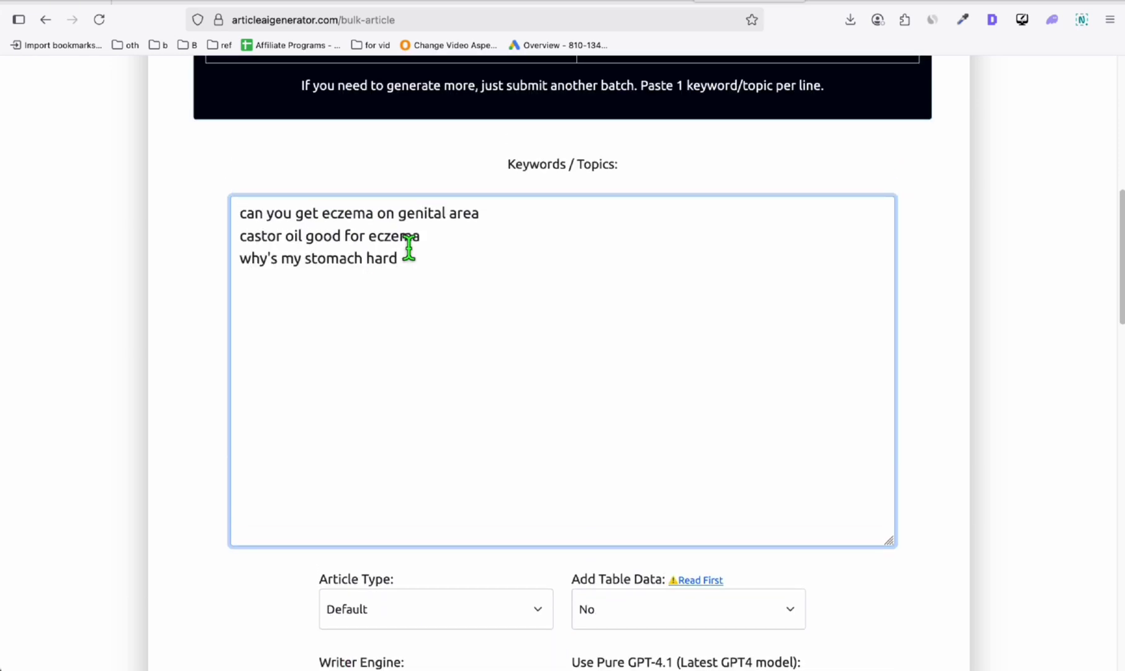
scroll(409, 247, down, 15)
scroll(438, 276, down, 6)
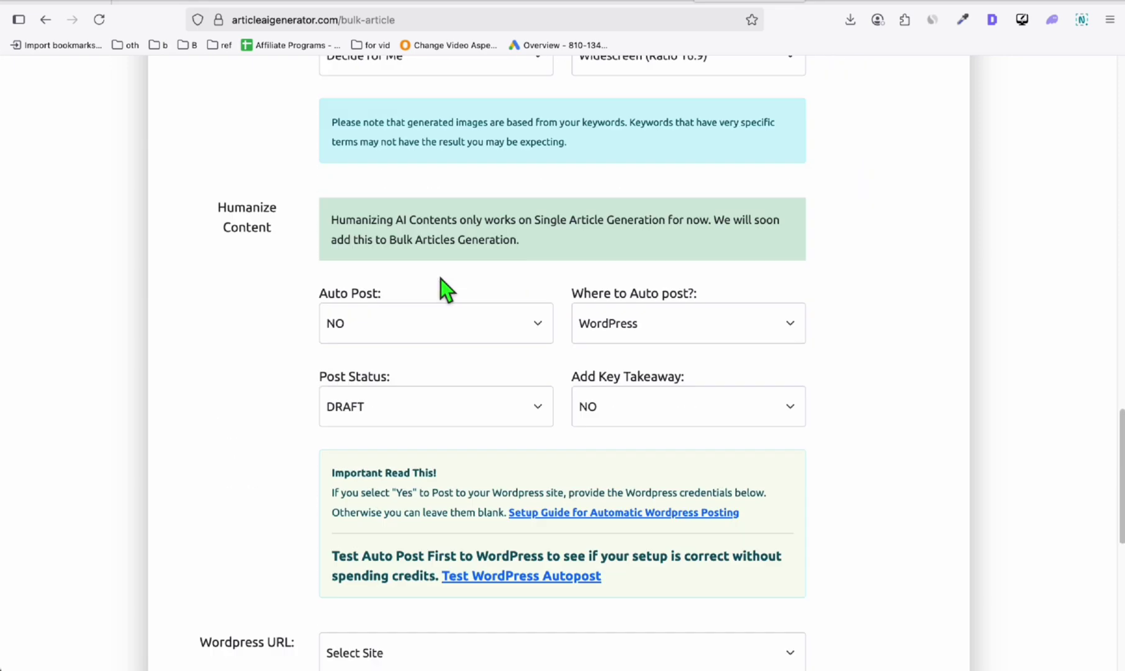
click(388, 217)
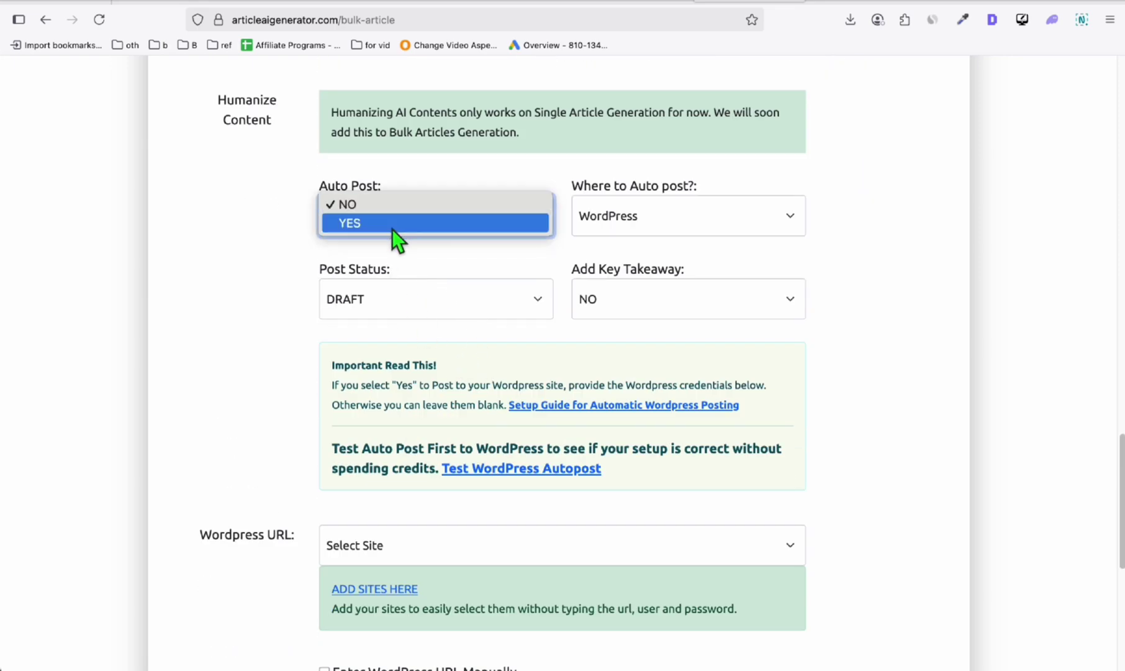
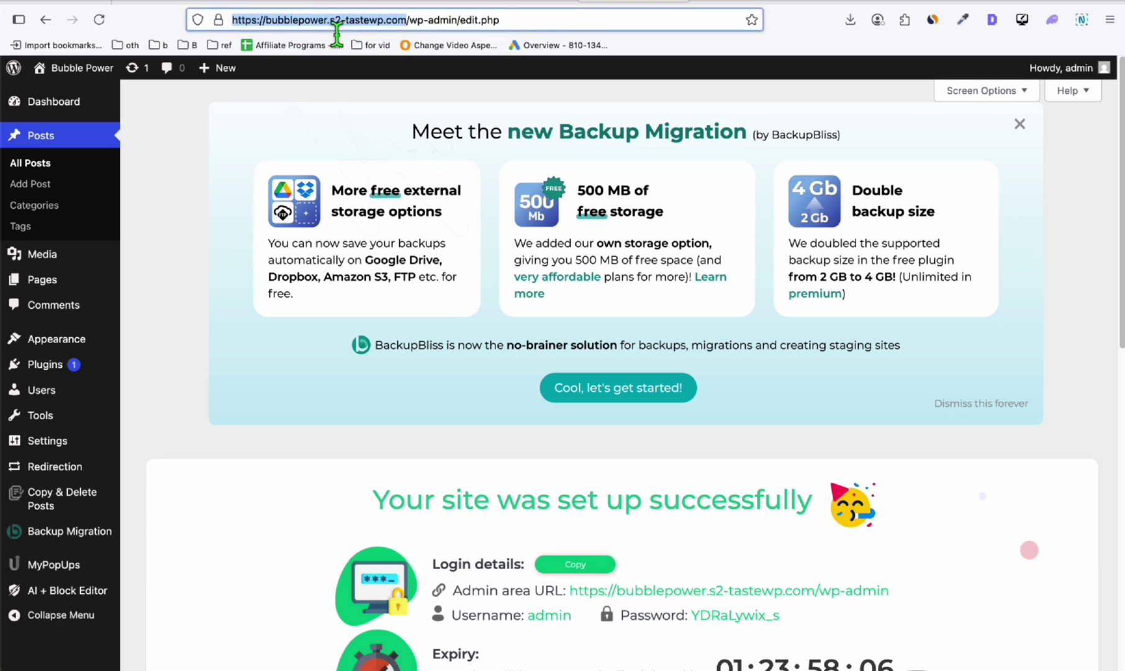
click(748, 3)
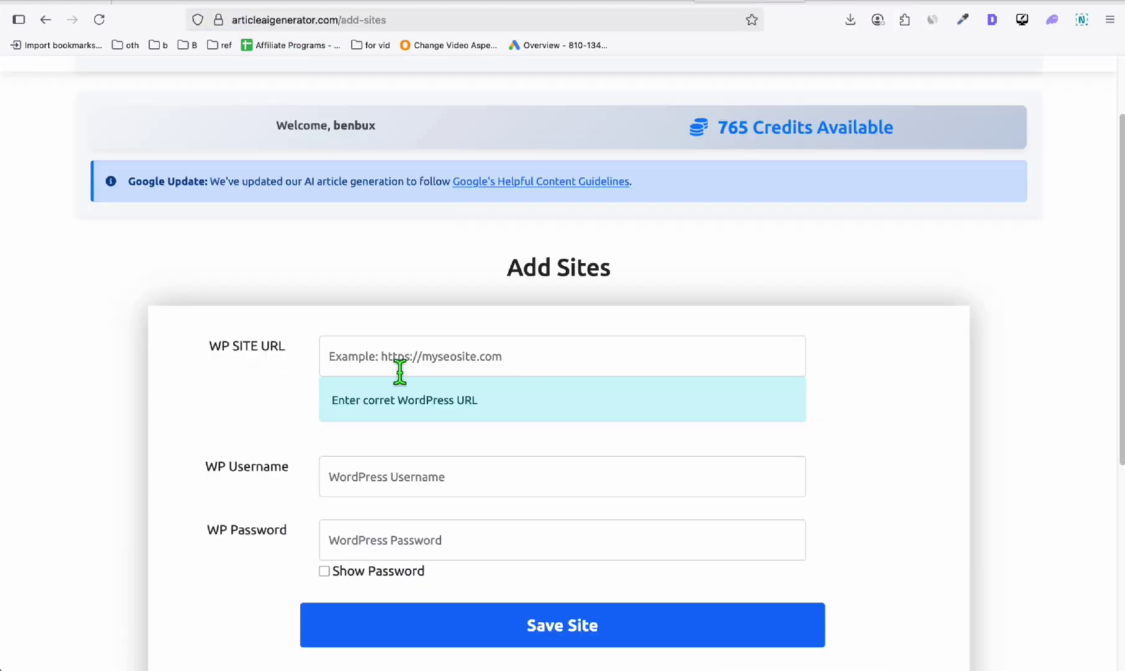
click(400, 369)
text(https://bubblepower.s2-tastewp.com)
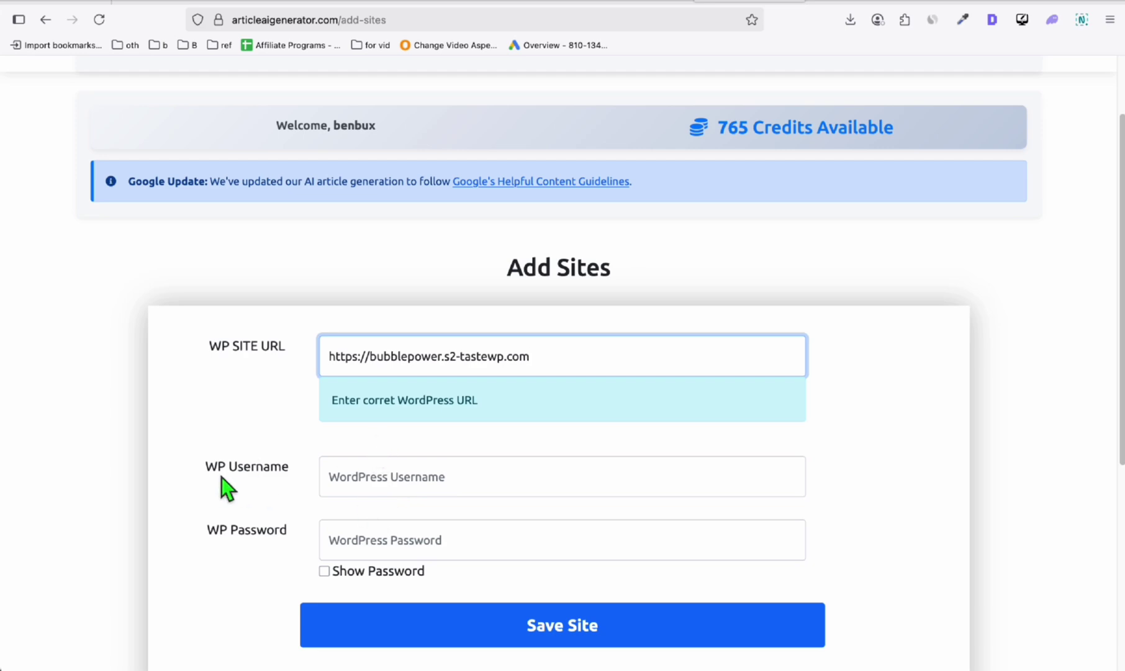
Fill in the TasteWP username admin and the WordPress password, save the site, and dismiss the browser's save-password prompt
key(ctrl+shift+Tab)
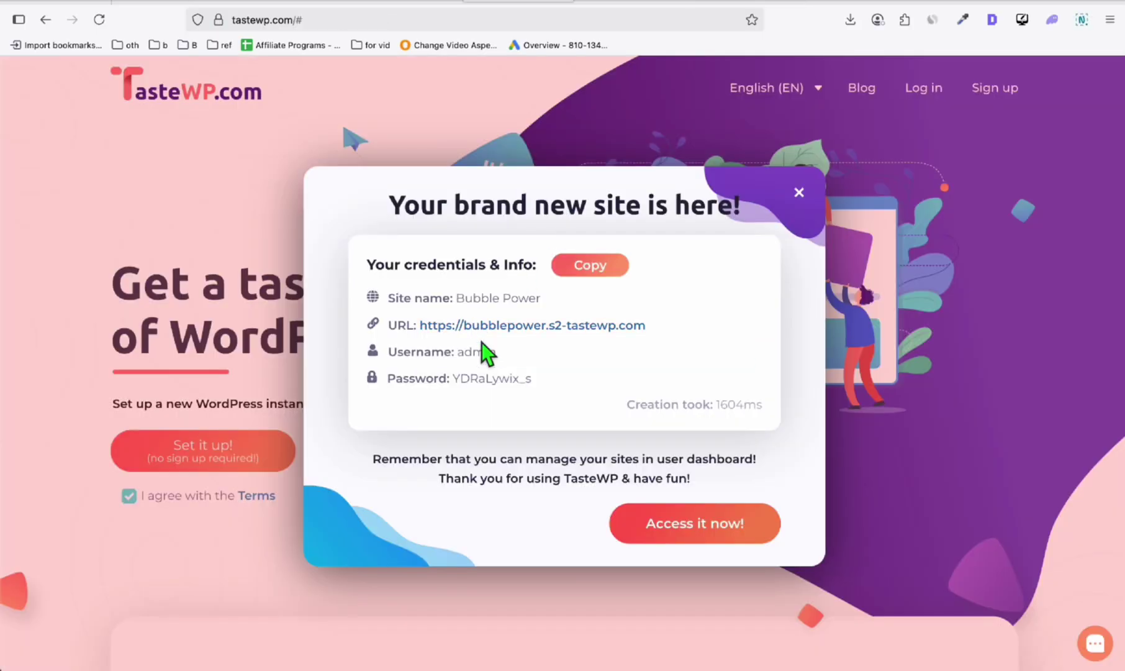
double_click(482, 352)
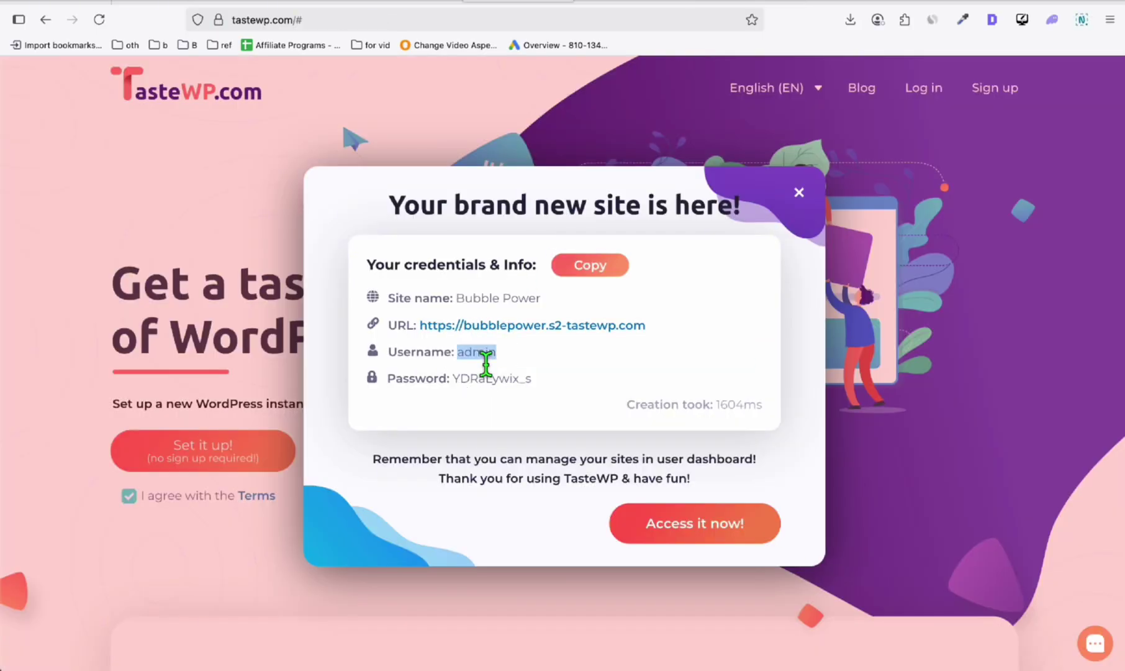
click(748, 4)
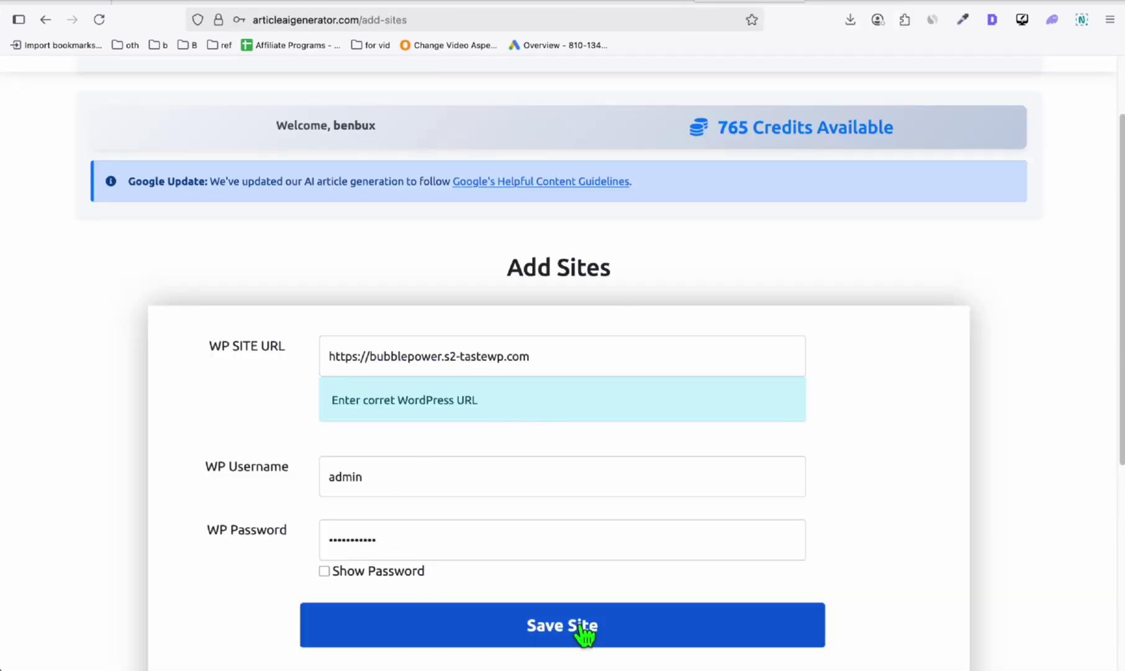
click(584, 627)
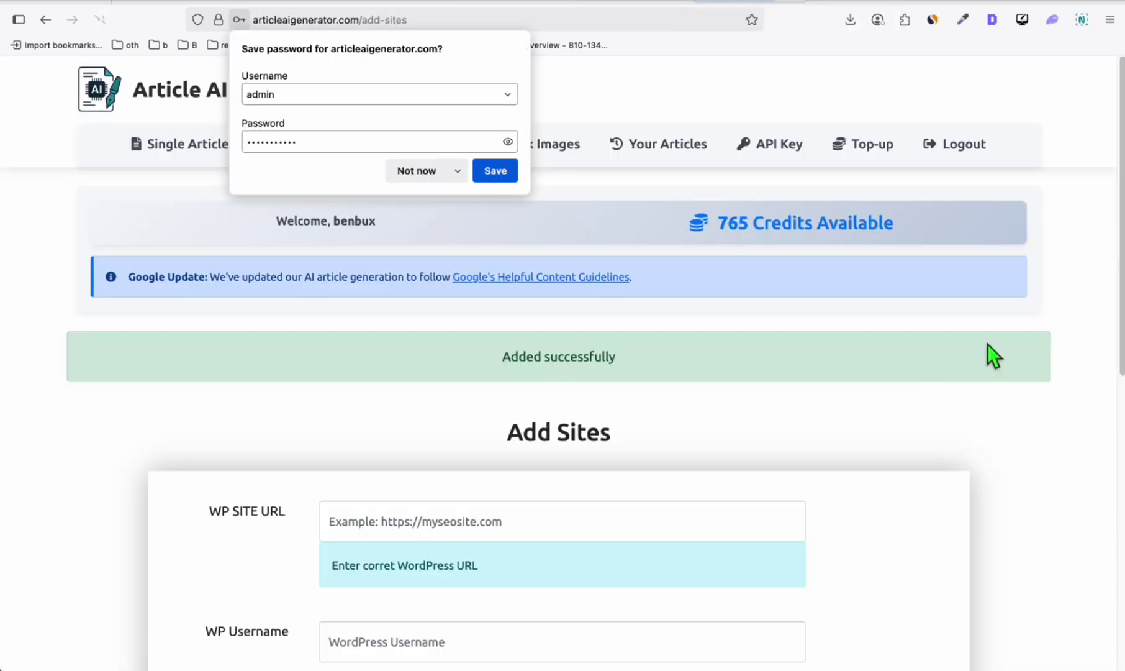
click(1006, 335)
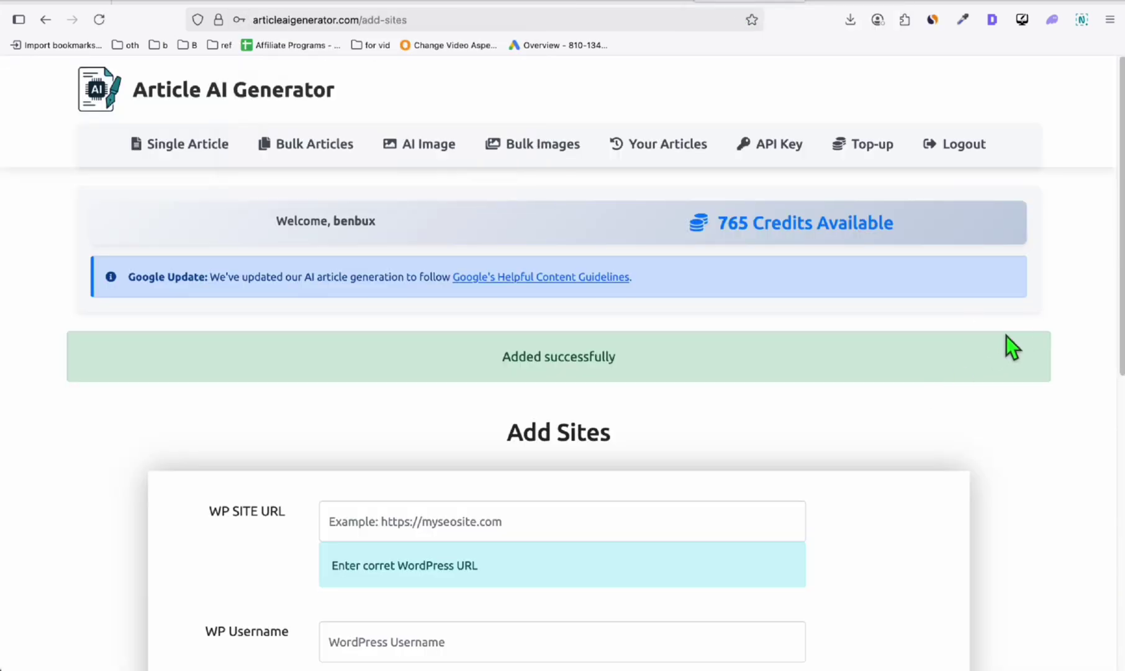
Enter "can you get eczema on genital area", "castor oil good for eczema" and "why's my stomach hard" as bulk article topics, one per line
click(343, 161)
scroll(412, 314, down, 8)
click(412, 313)
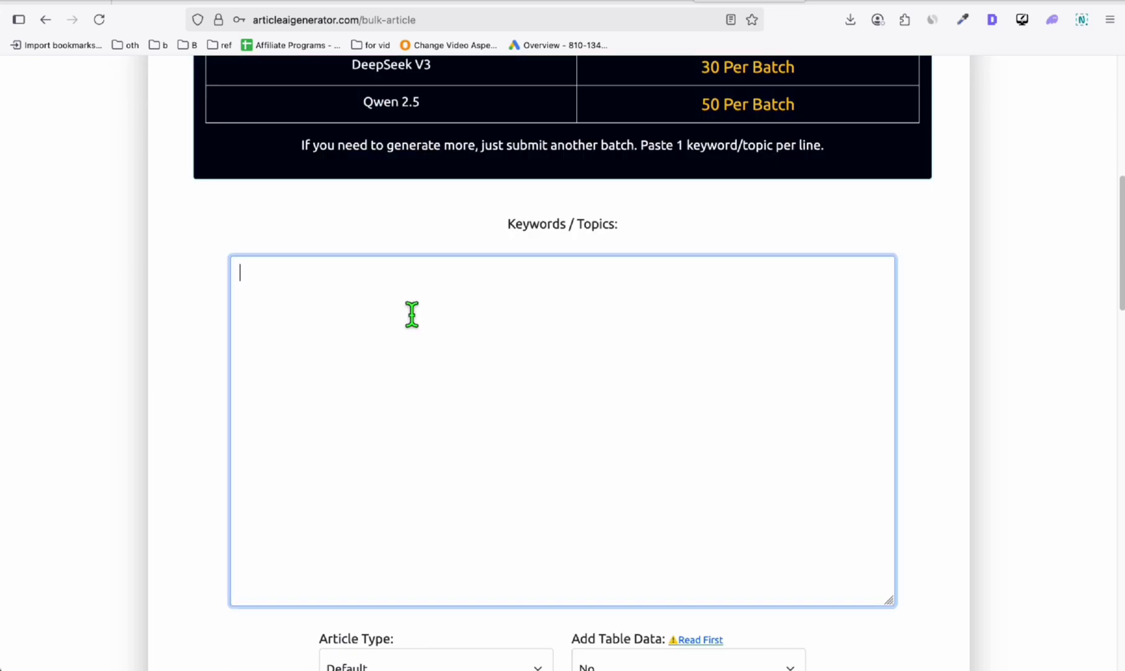
text(can you get eczema on genital area castor oil good for eczema why's my stomach hard)
Keep GPT 4.1 Mini as the writer engine and set the article length to Short, up to 1000+ words
scroll(385, 329, down, 10)
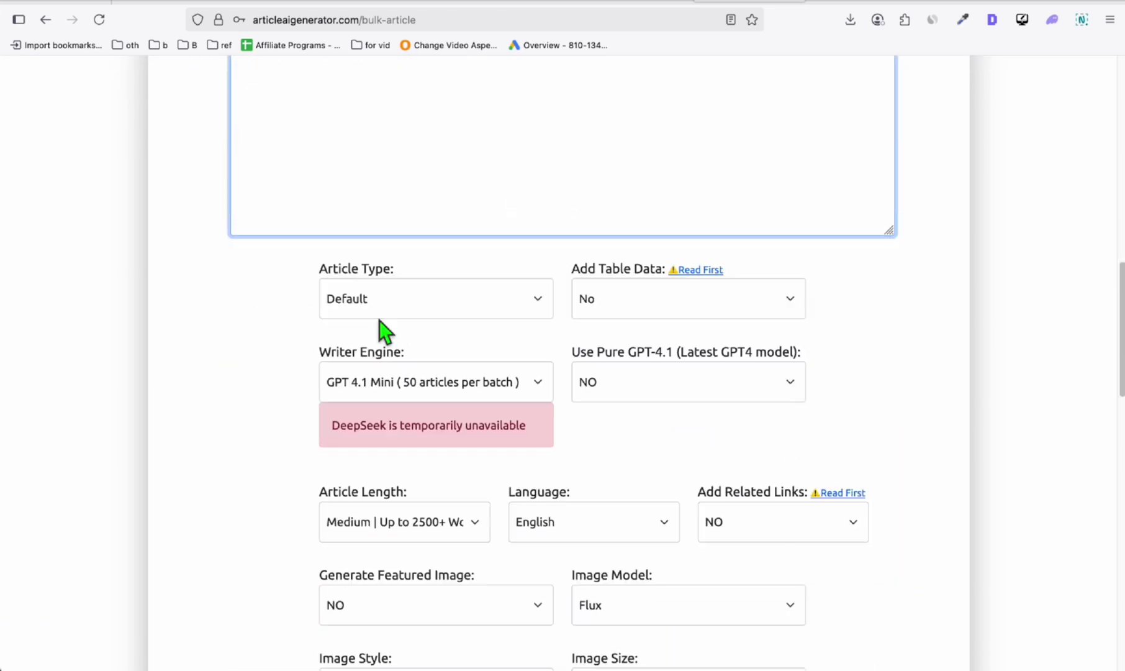
click(380, 201)
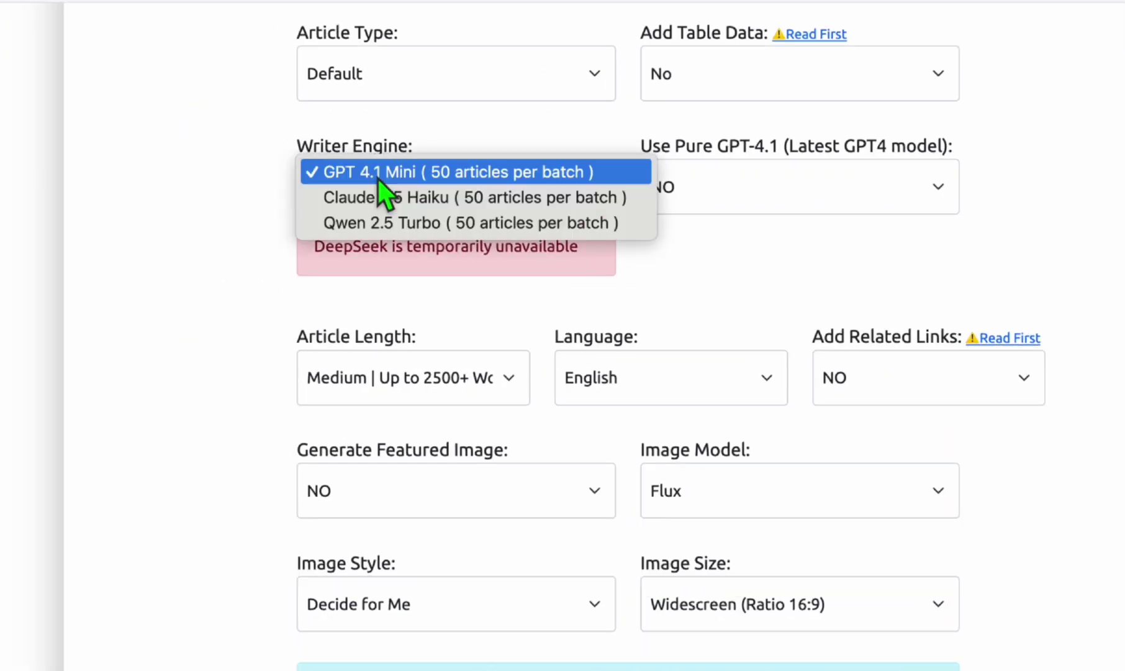
click(294, 199)
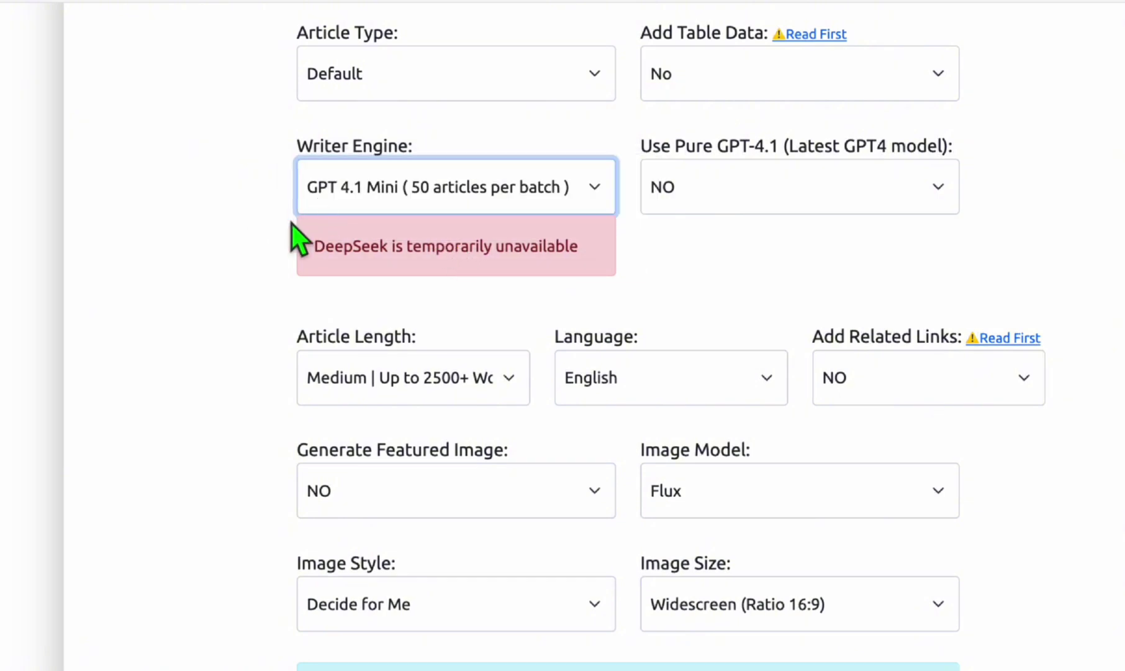
scroll(304, 267, down, 1)
click(357, 353)
click(373, 306)
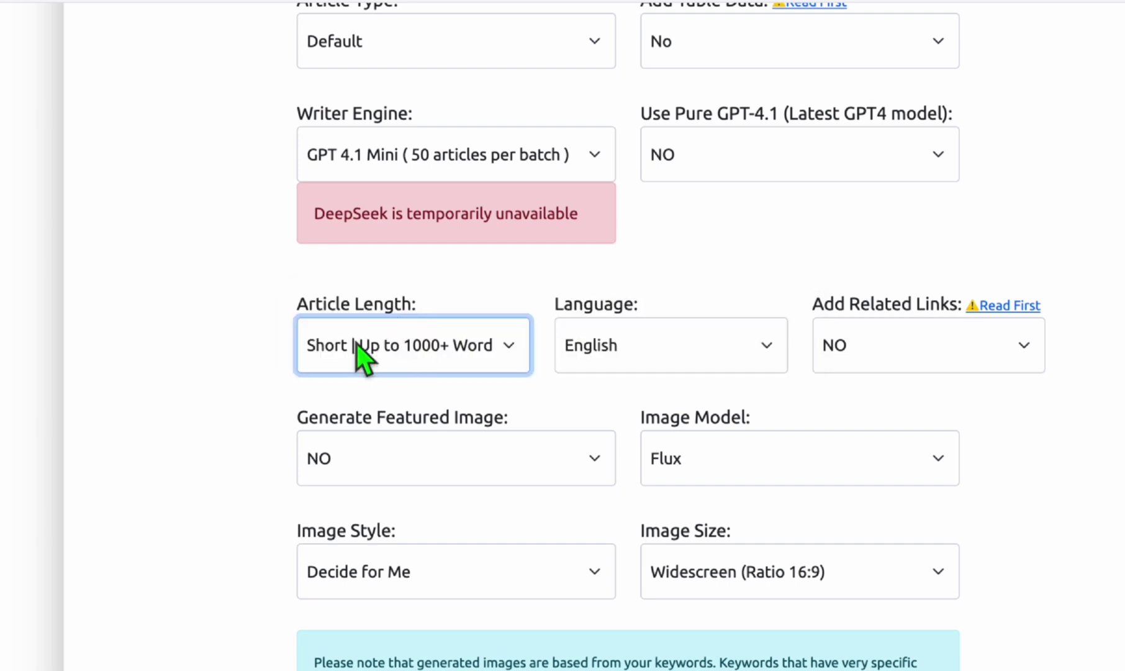
click(214, 337)
Enable featured image generation for the bulk articles with the "YES | +1 Credit" option
scroll(224, 335, down, 4)
click(391, 183)
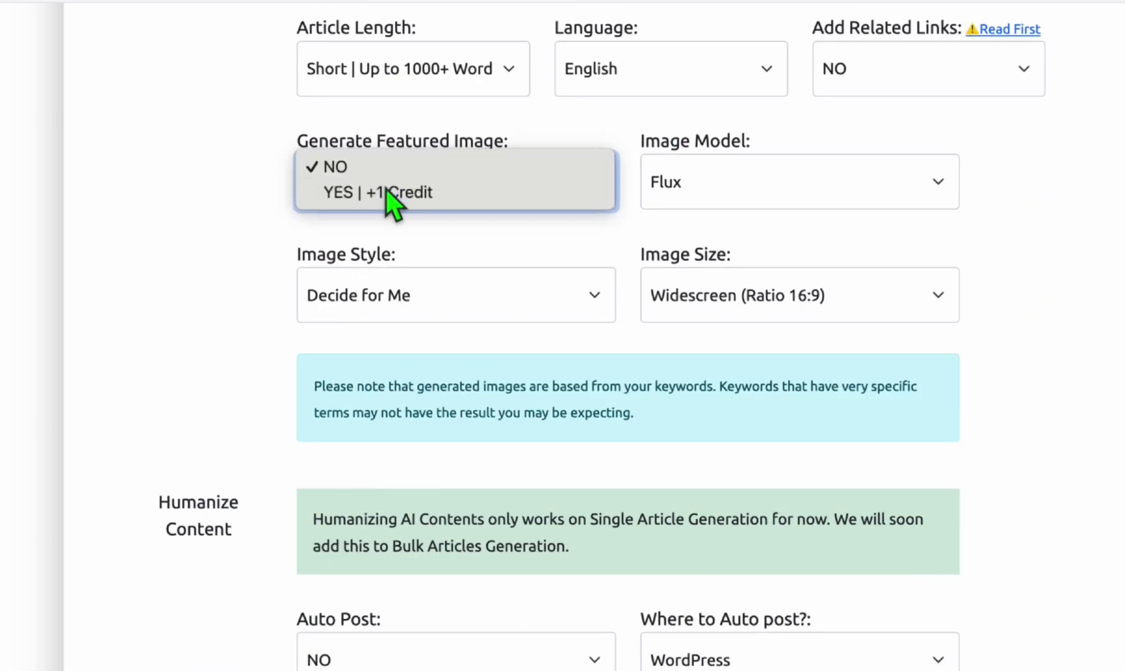
click(385, 189)
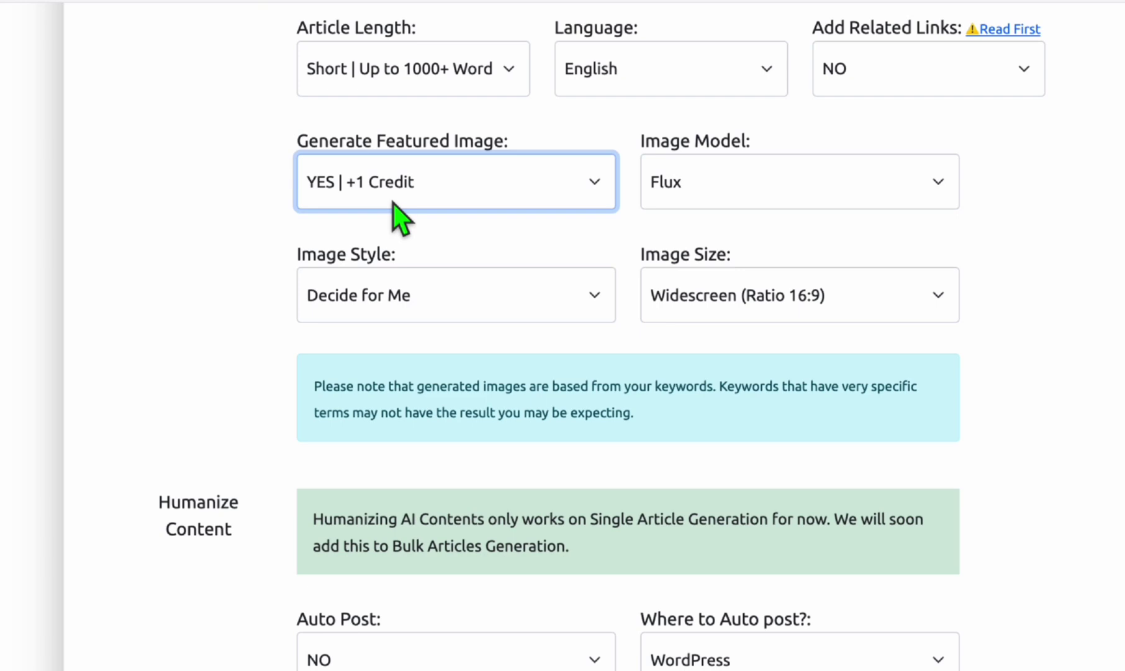
Set Auto Post to YES and the post status to PUBLISHED for the bulk articles
scroll(515, 298, down, 4)
click(426, 397)
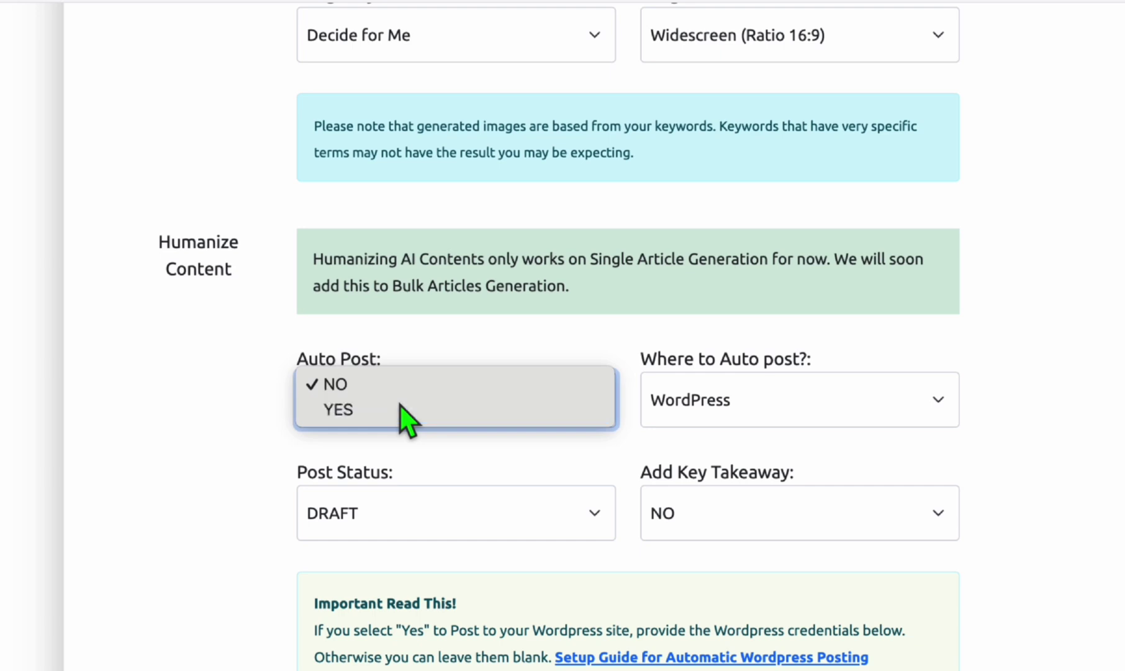
click(401, 406)
scroll(323, 373, down, 4)
click(408, 235)
click(403, 234)
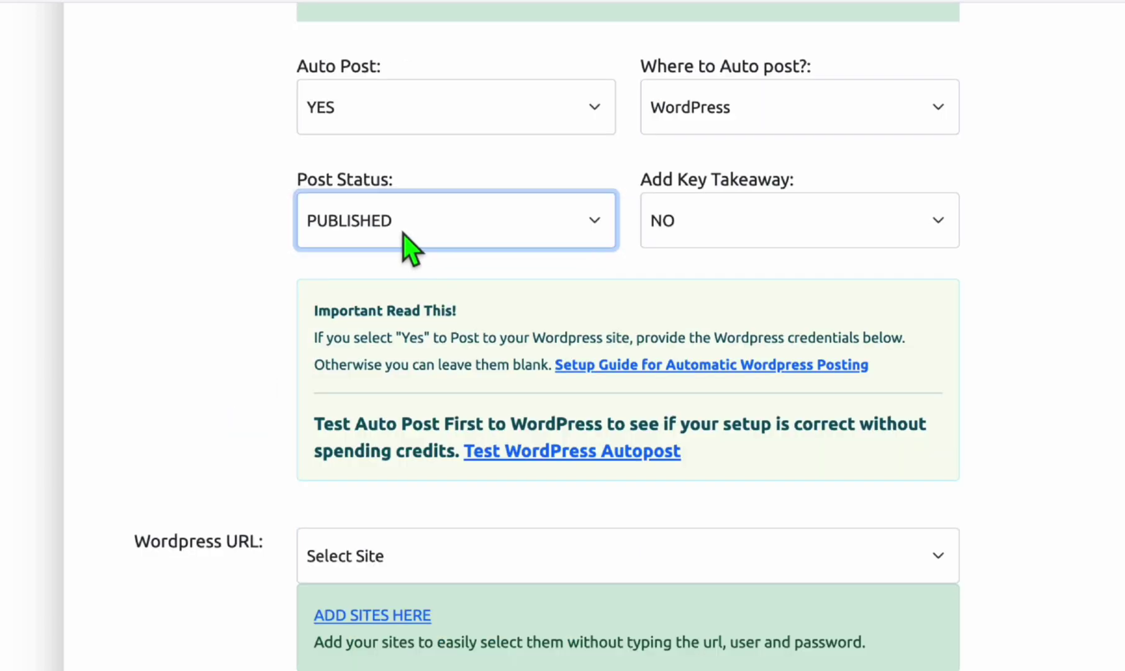
scroll(266, 251, down, 5)
click(338, 216)
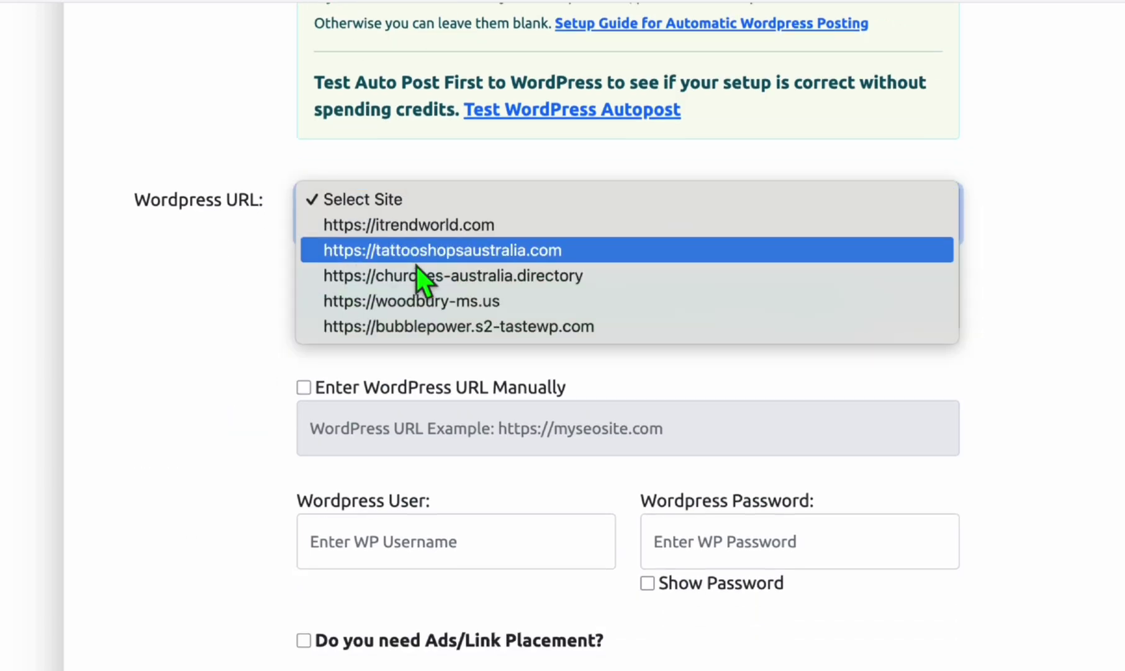
click(465, 328)
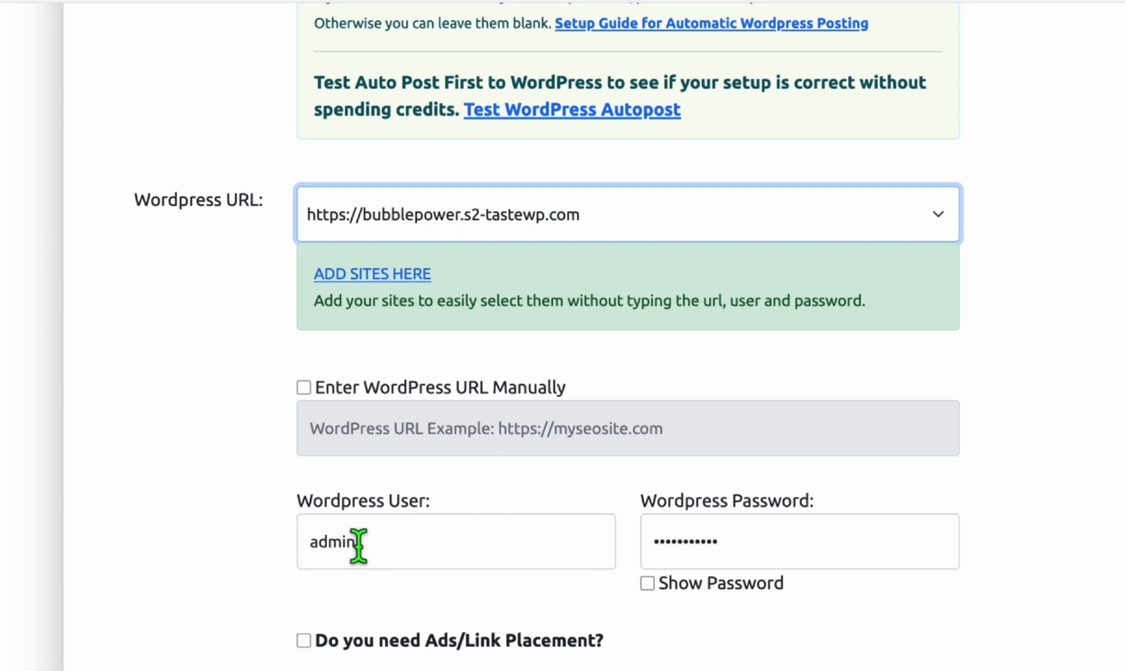
Review the auto-post settings of the bulk form, and open the page for adding a plugin in the Bubble Power WordPress admin
scroll(359, 546, down, 2)
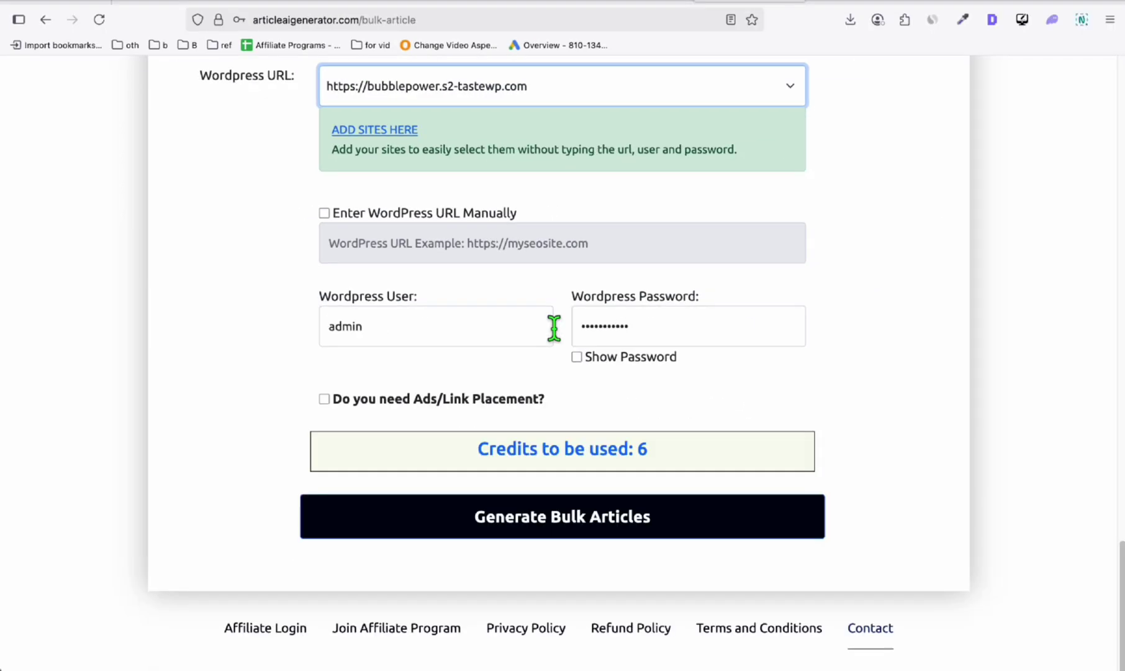
scroll(625, 297, up, 4)
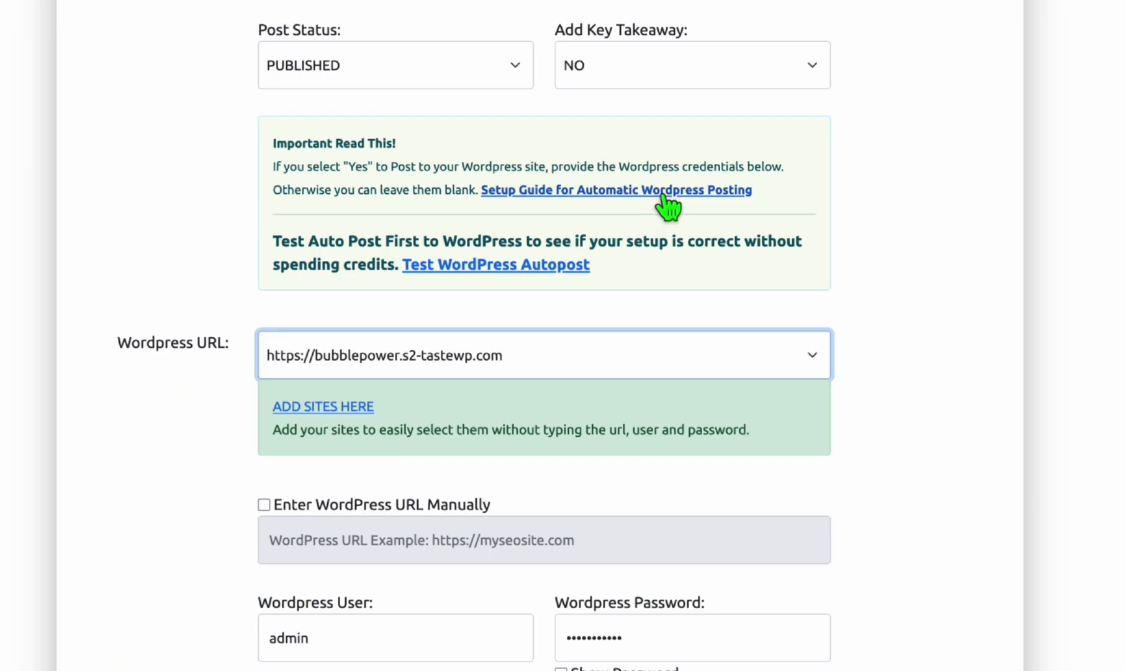
scroll(636, 318, down, 4)
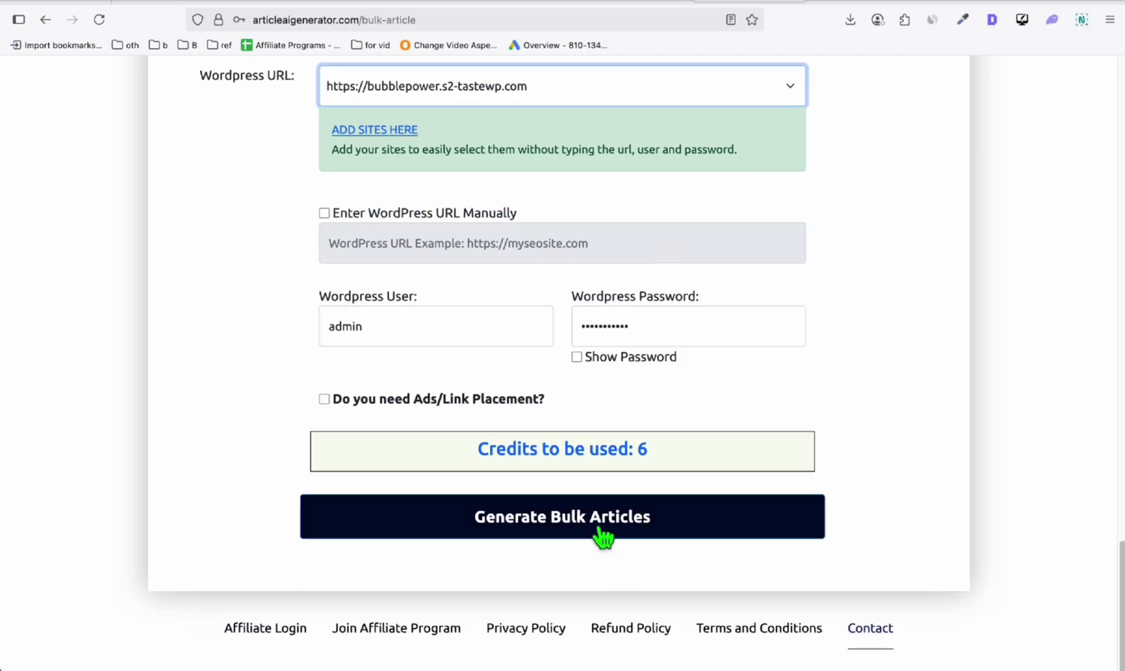
click(647, 7)
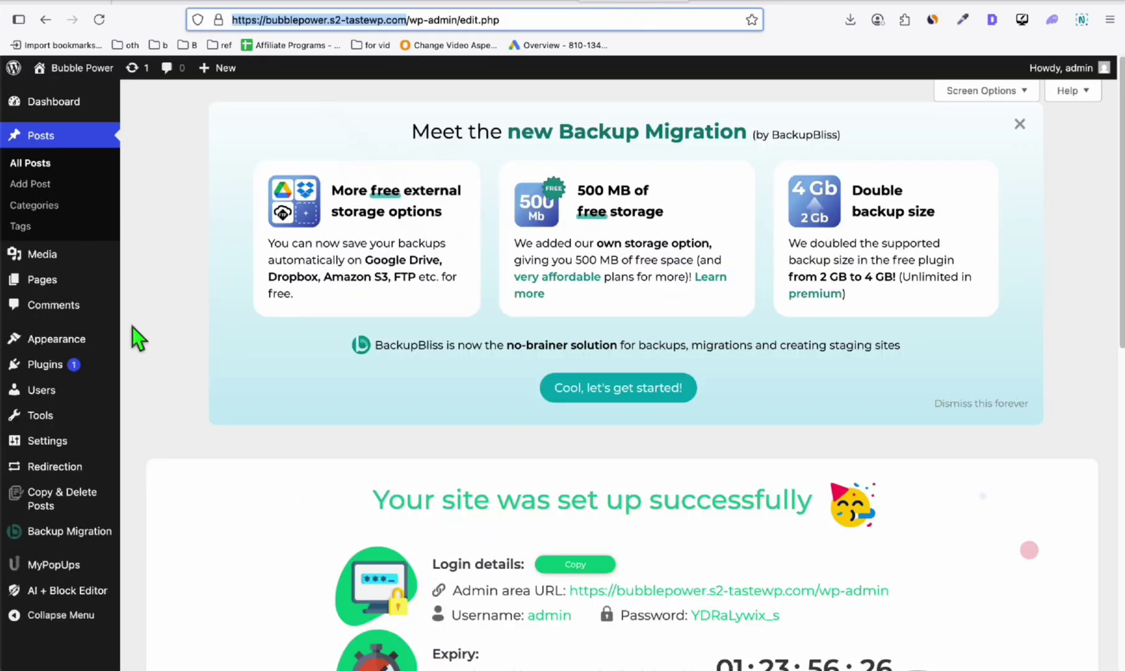
mouse_move(118, 365)
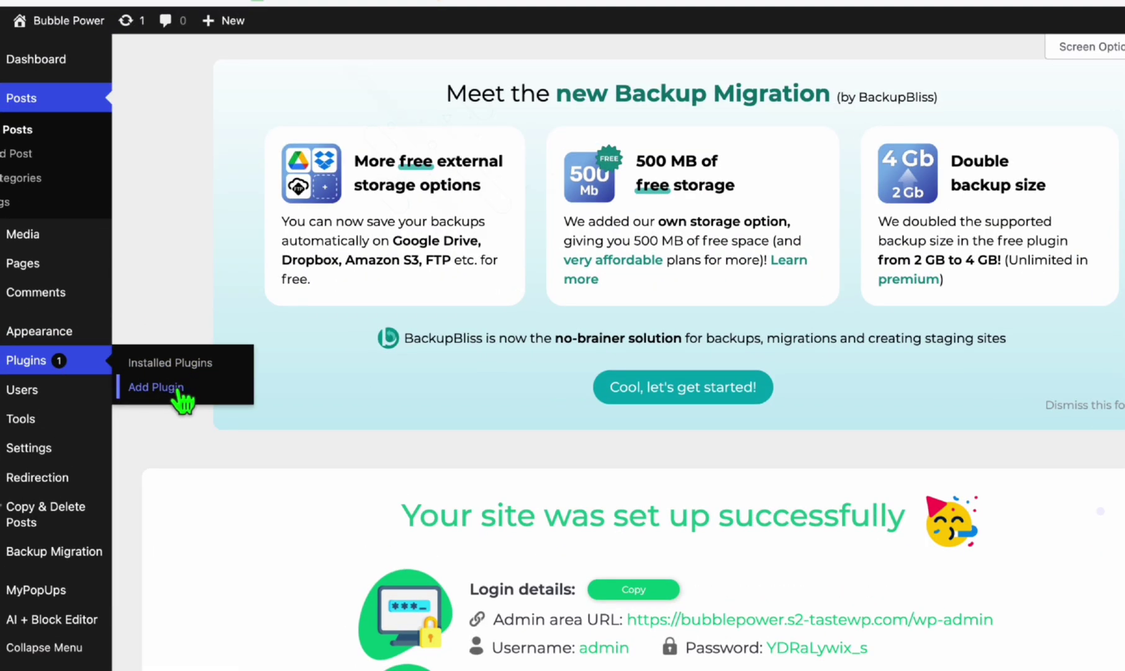
click(177, 391)
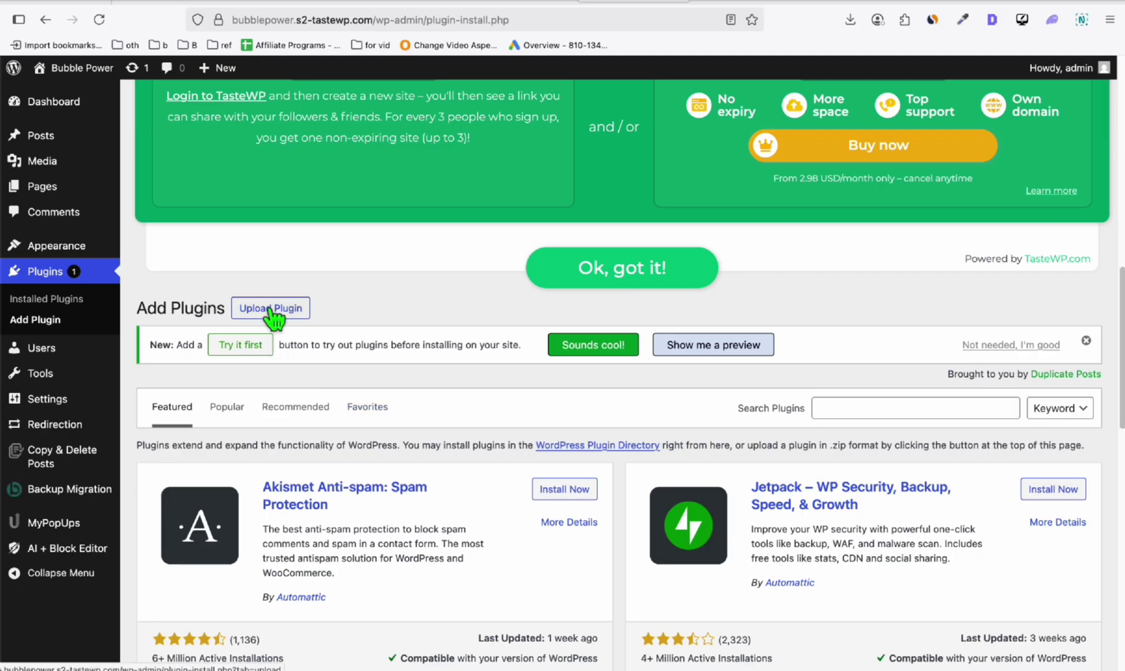
Upload Basic-Auth-master.zip as a plugin, install it and activate it on the WordPress site
click(272, 308)
scroll(548, 478, down, 2)
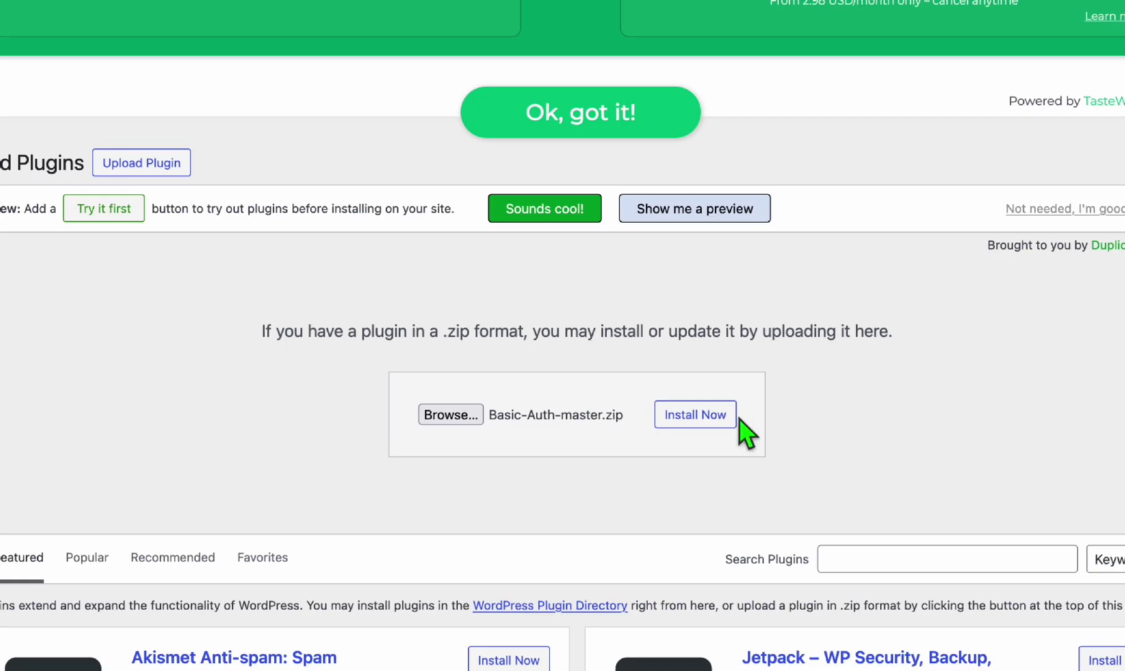
click(713, 413)
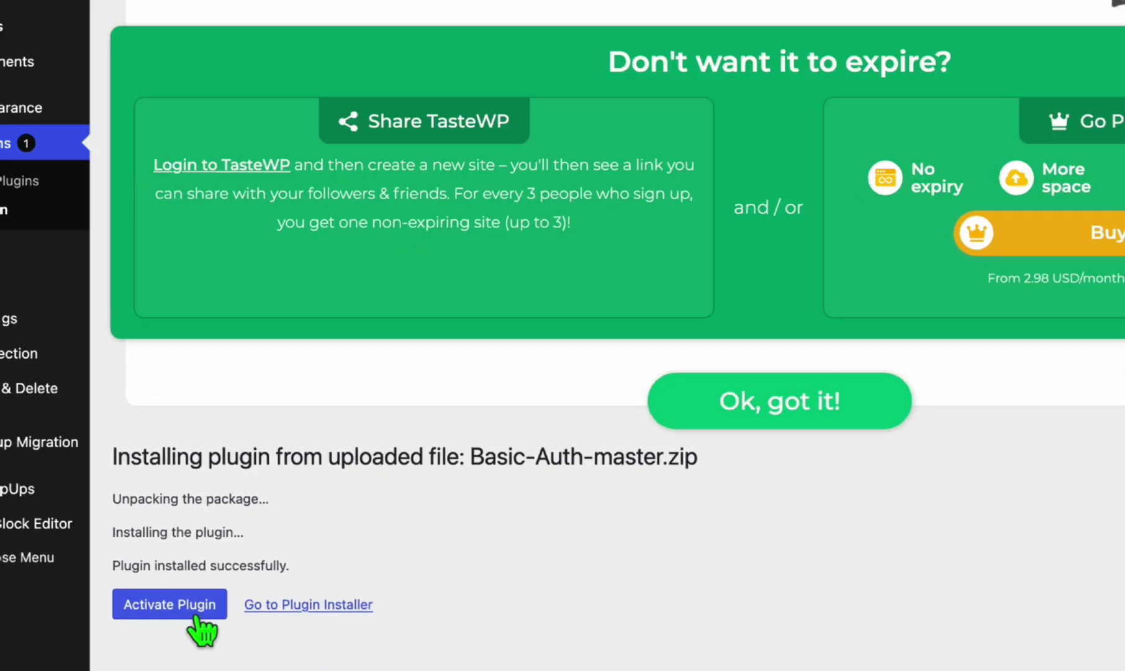
click(186, 616)
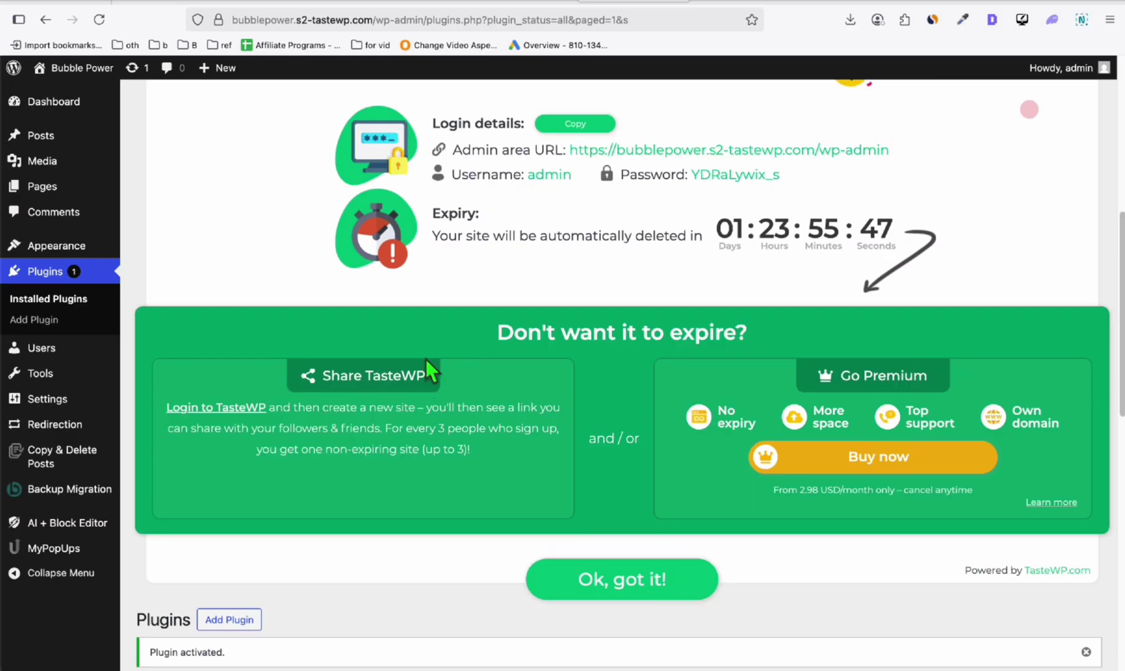
Open the WordPress permalink settings and save them with the Post name structure
scroll(429, 373, down, 4)
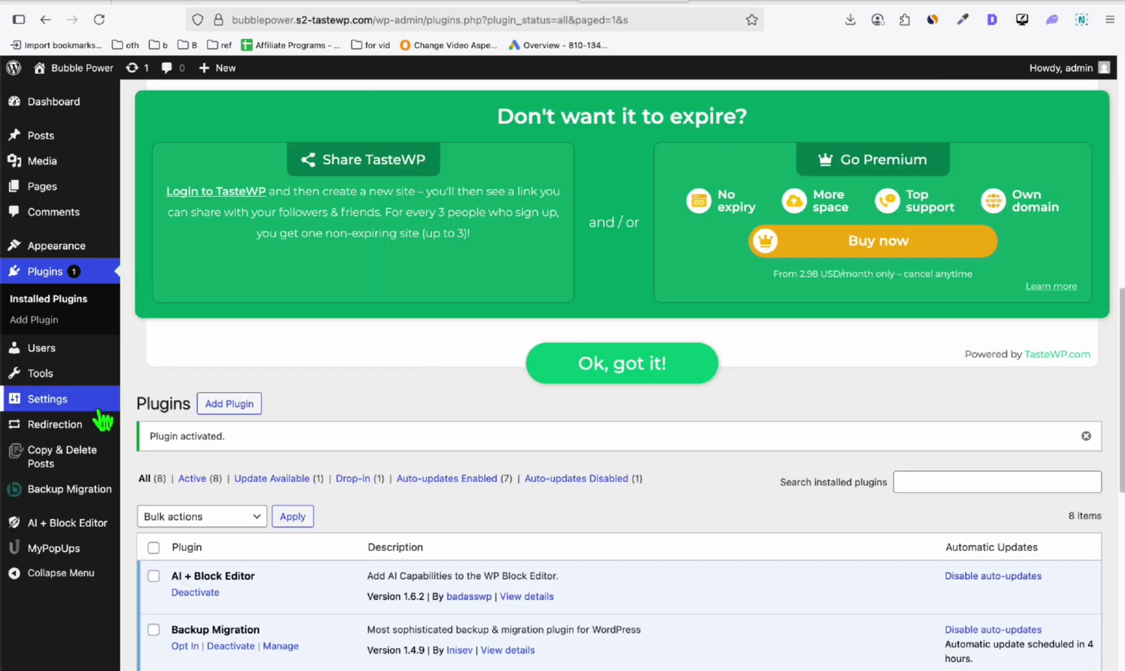
mouse_move(97, 411)
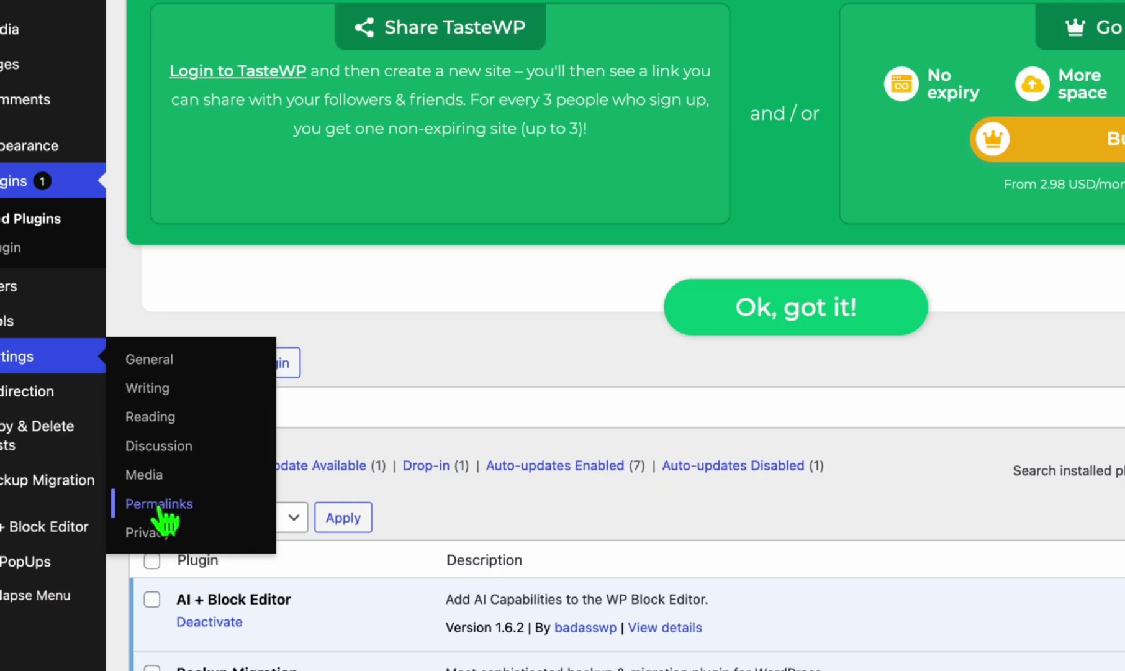
click(161, 508)
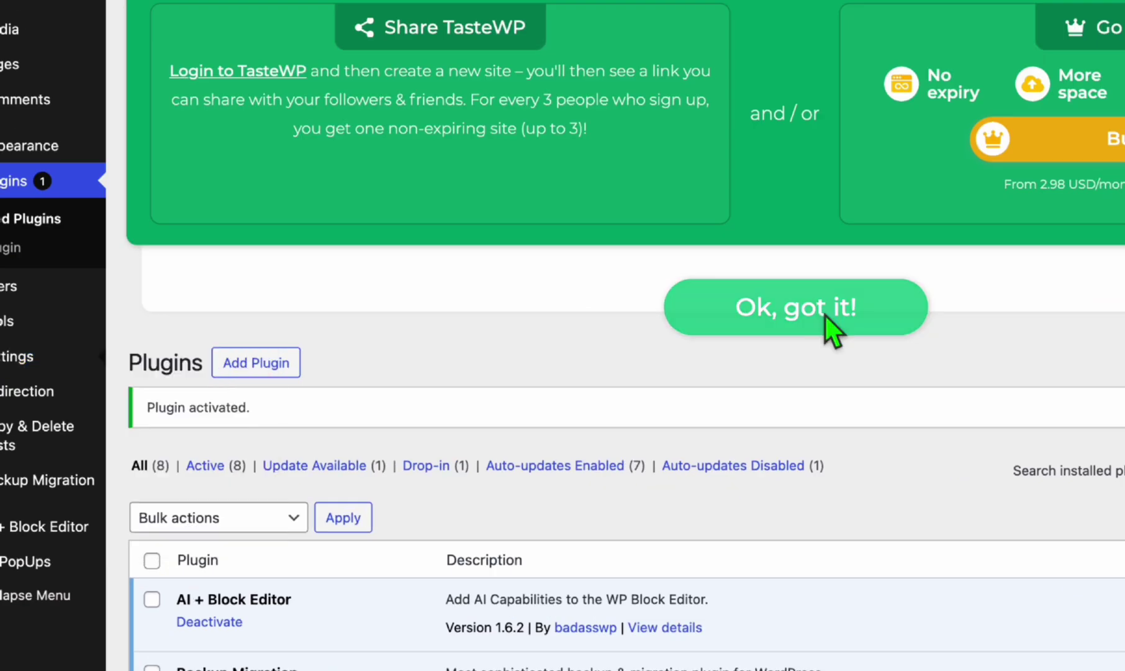
click(286, 372)
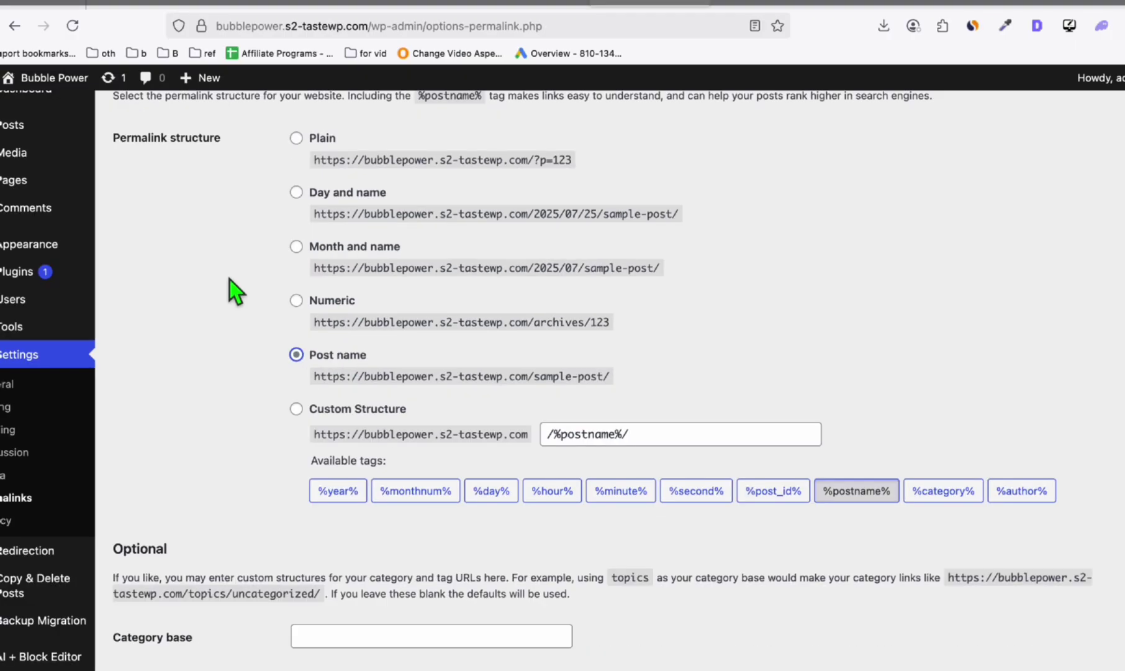
scroll(231, 292, down, 3)
click(156, 650)
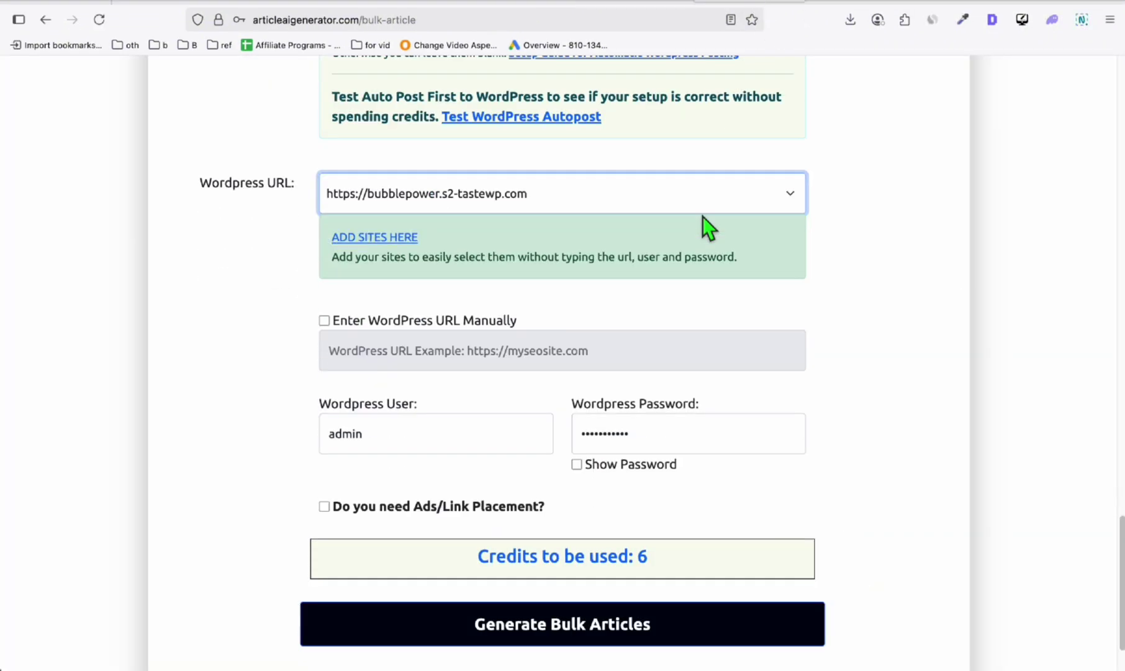
Return to the bulk article form, check its settings and start generating the bulk articles
scroll(649, 434, down, 2)
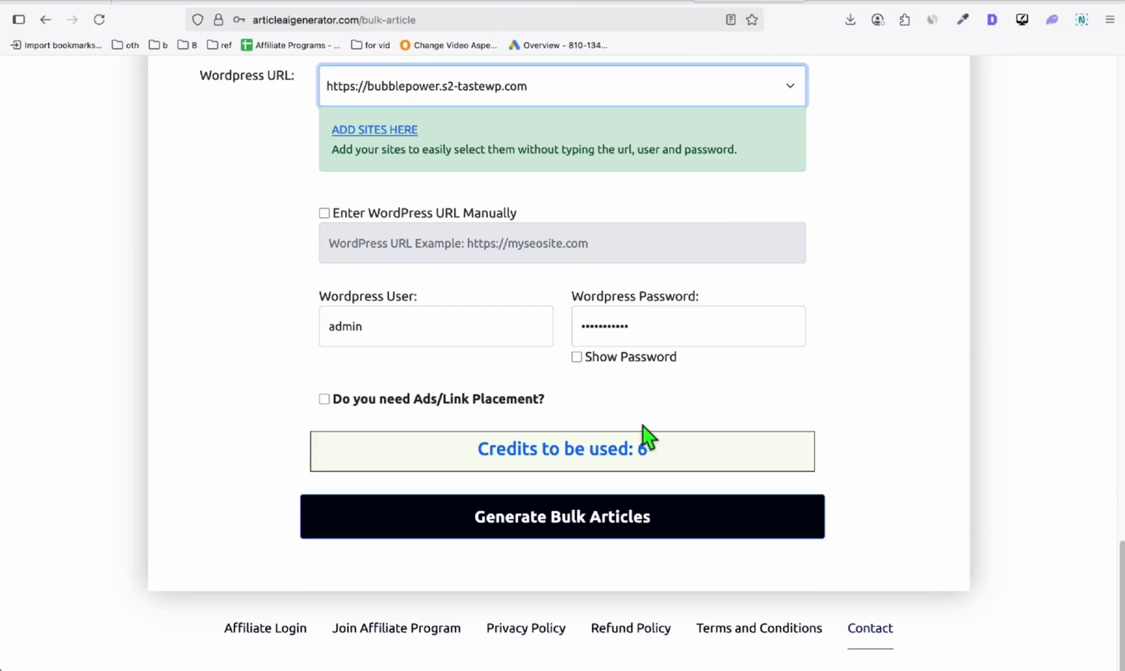
scroll(642, 425, up, 8)
scroll(625, 400, down, 8)
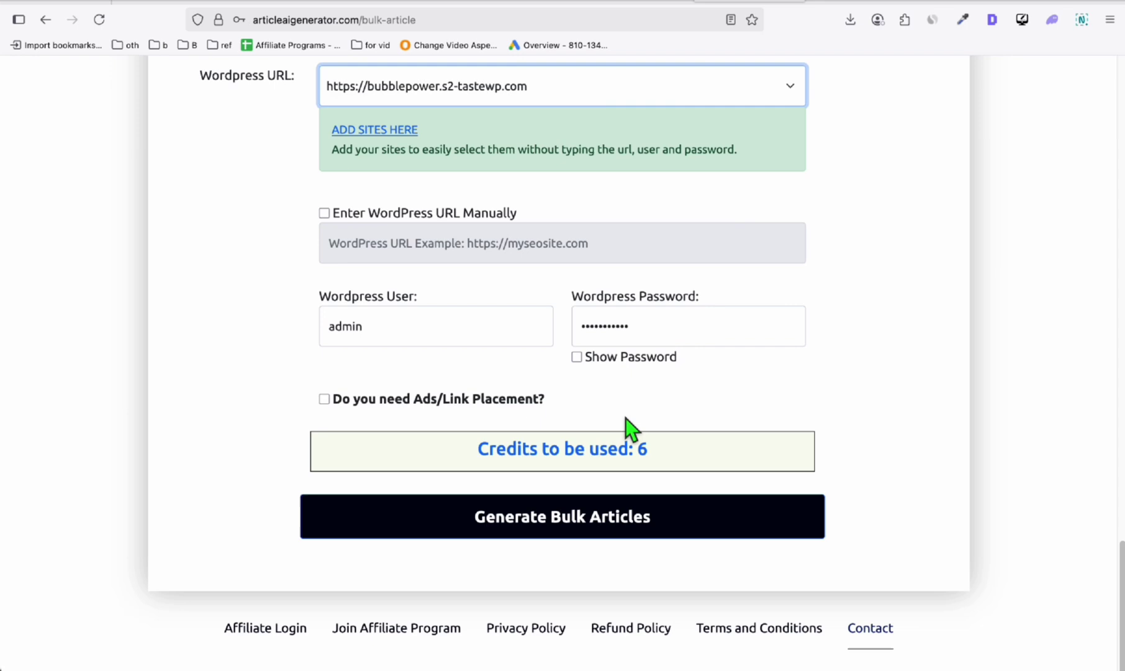
click(589, 520)
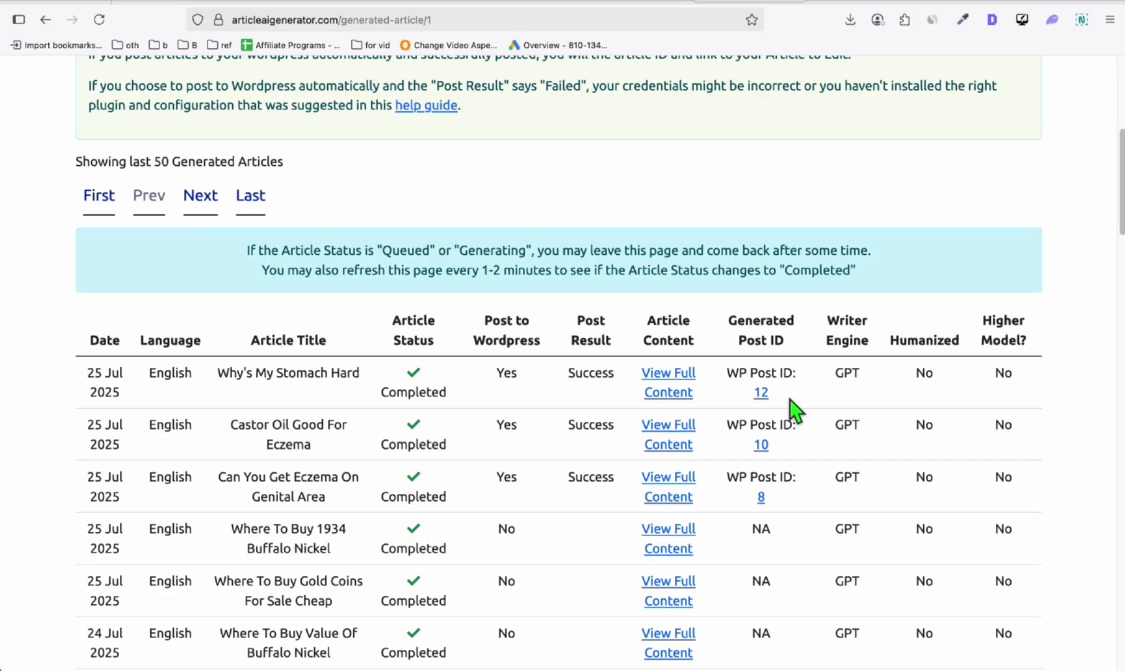
Open the list of all posts in the WordPress admin and view the post "Why's My Stomach Hard"
click(615, 1)
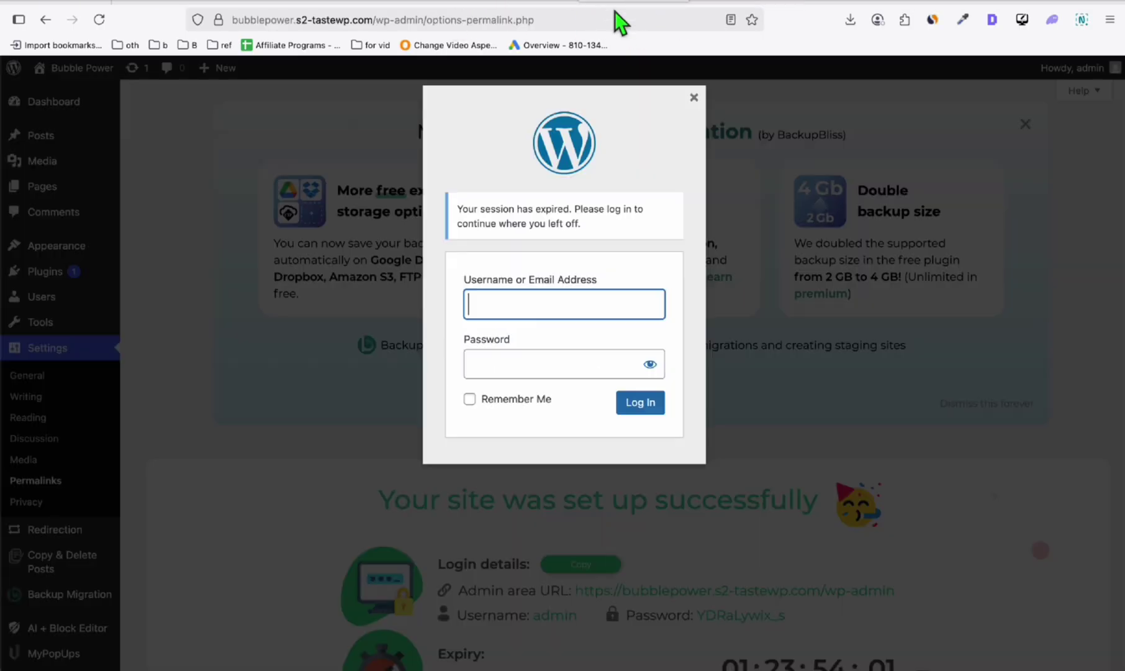
click(693, 98)
click(50, 142)
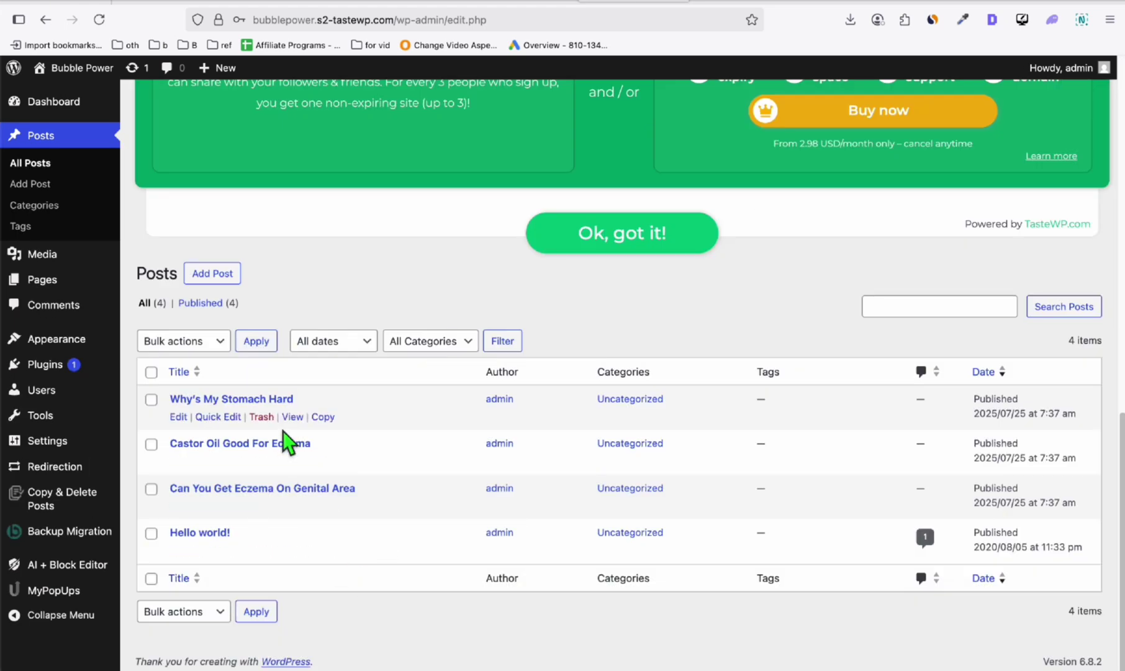
mouse_move(338, 413)
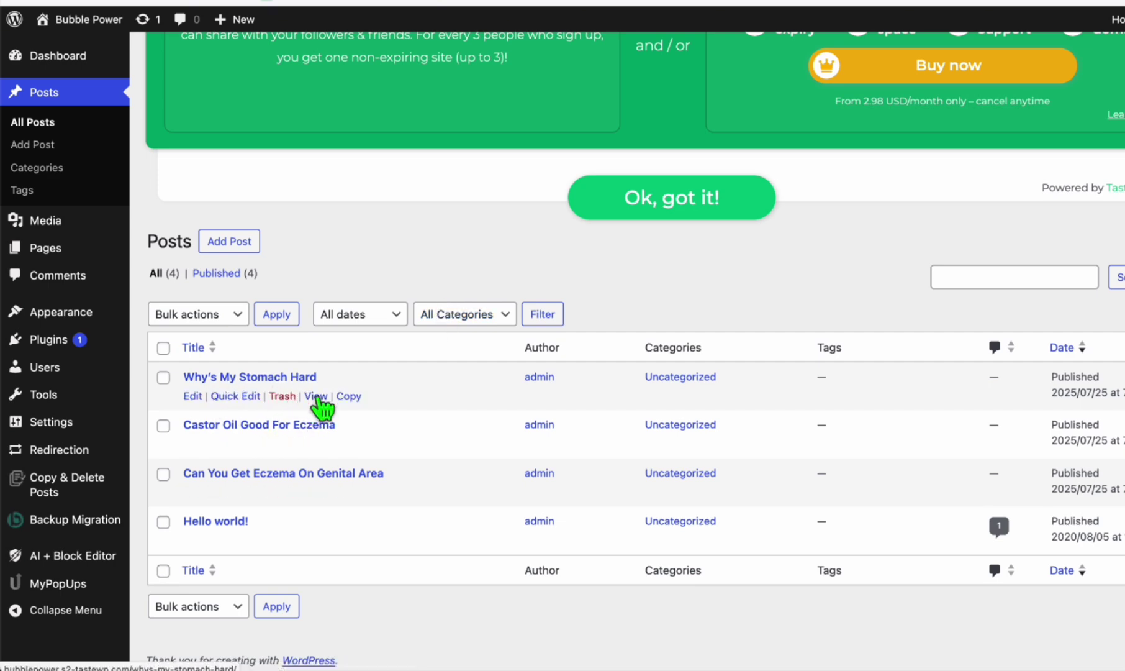
click(317, 397)
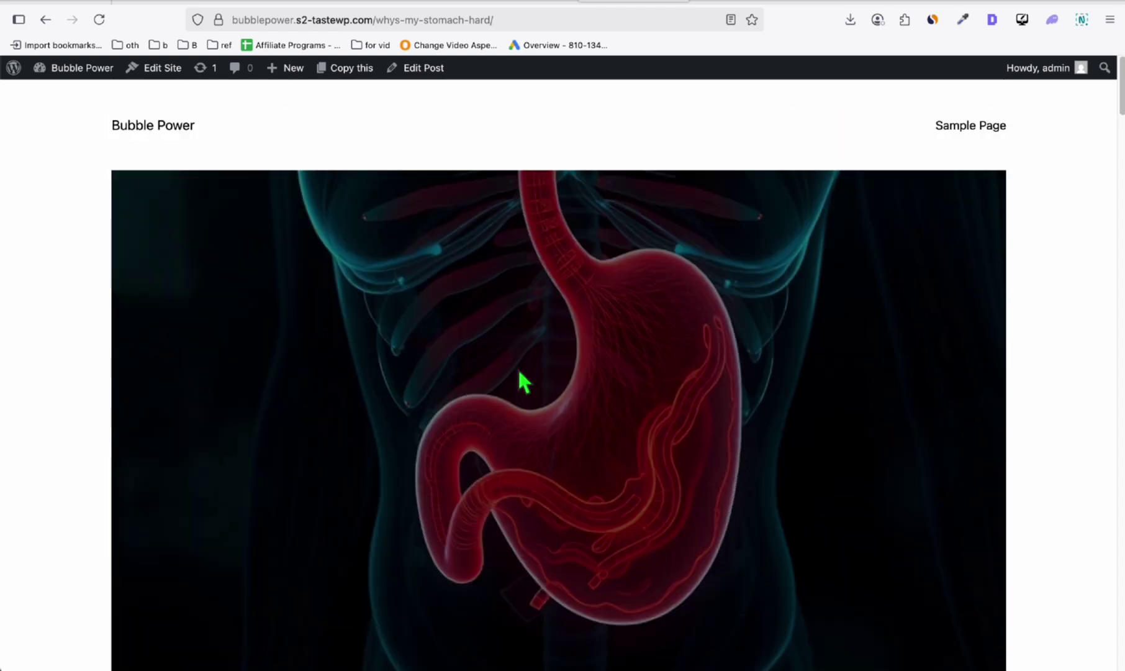
Examine the post's featured image, title, introduction and body sections
scroll(508, 366, down, 5)
drag(313, 497, 753, 460)
scroll(748, 460, down, 3)
drag(311, 380, 568, 516)
scroll(435, 435, down, 3)
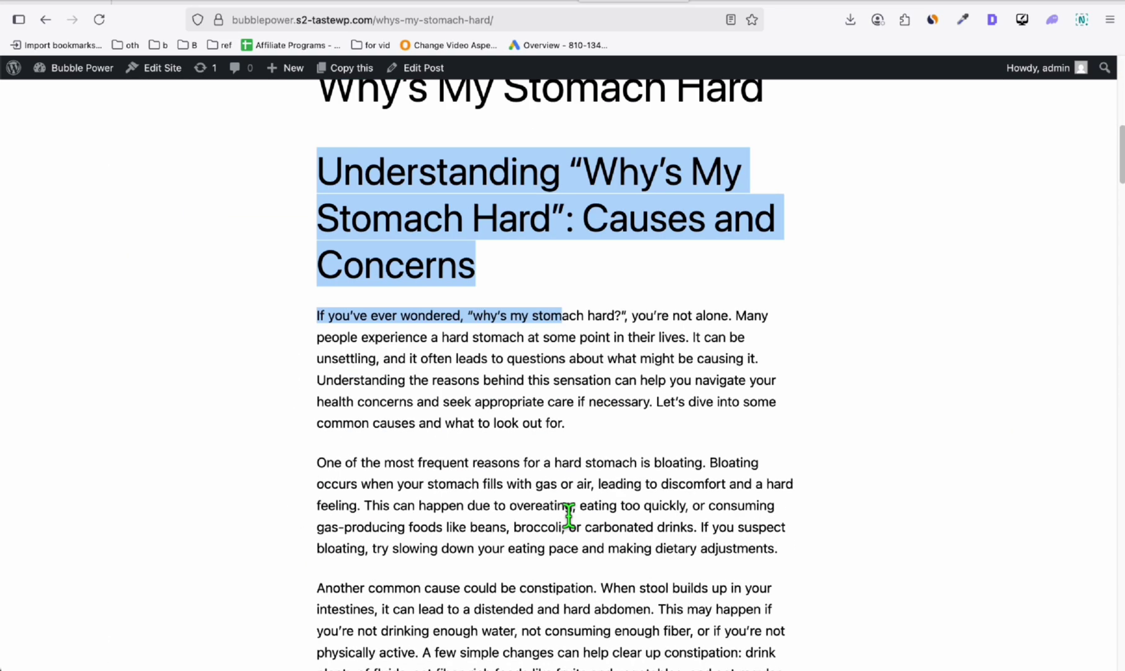
scroll(509, 392, down, 15)
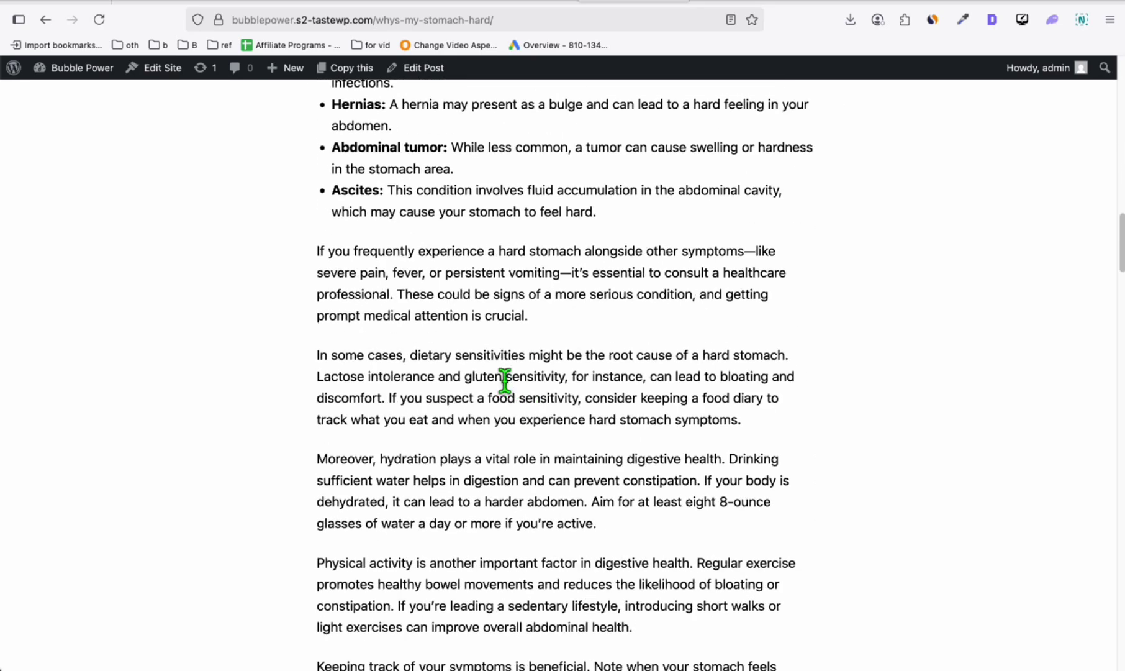
scroll(505, 380, down, 10)
Check the post's word count in the Detailed browser extension
scroll(505, 380, down, 5)
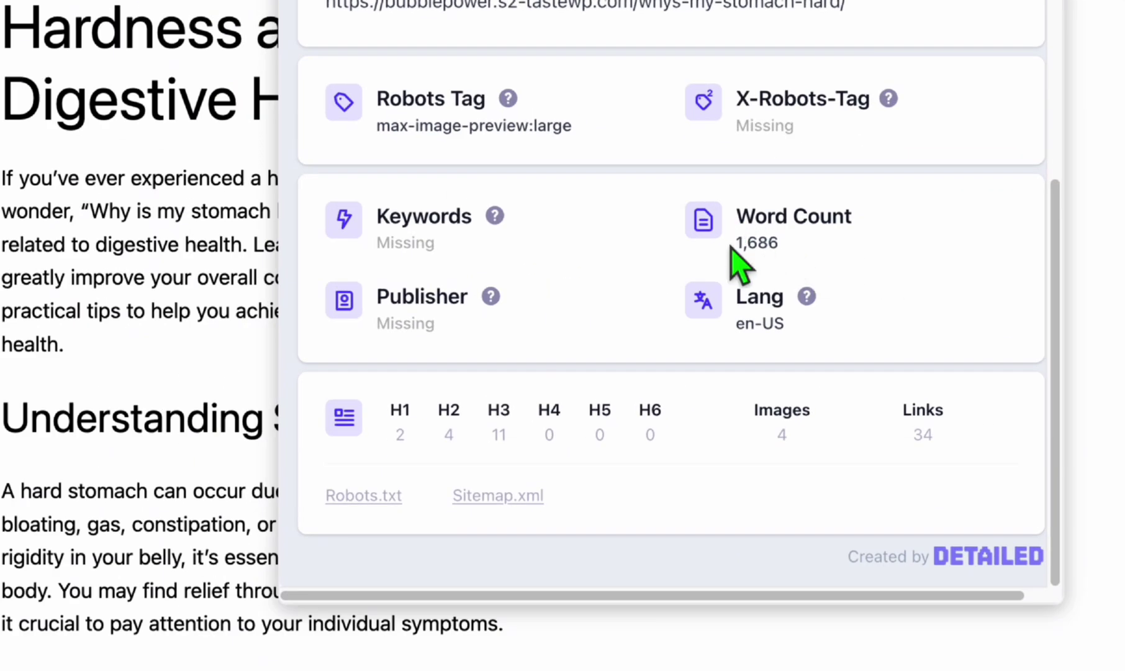
drag(730, 247, 781, 246)
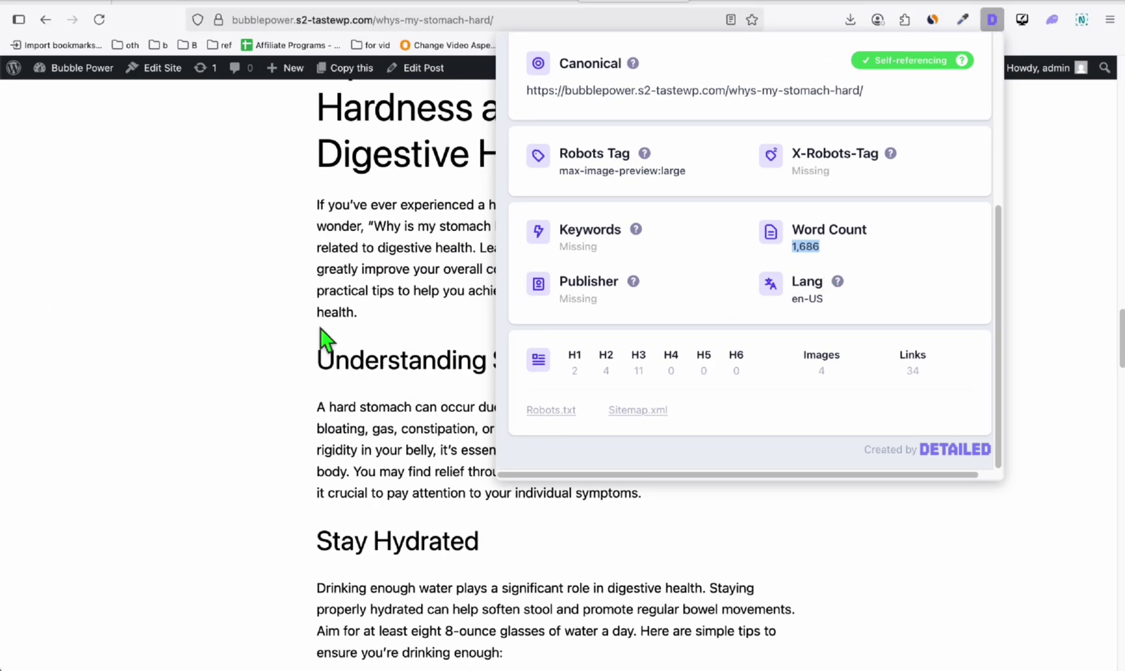
click(94, 330)
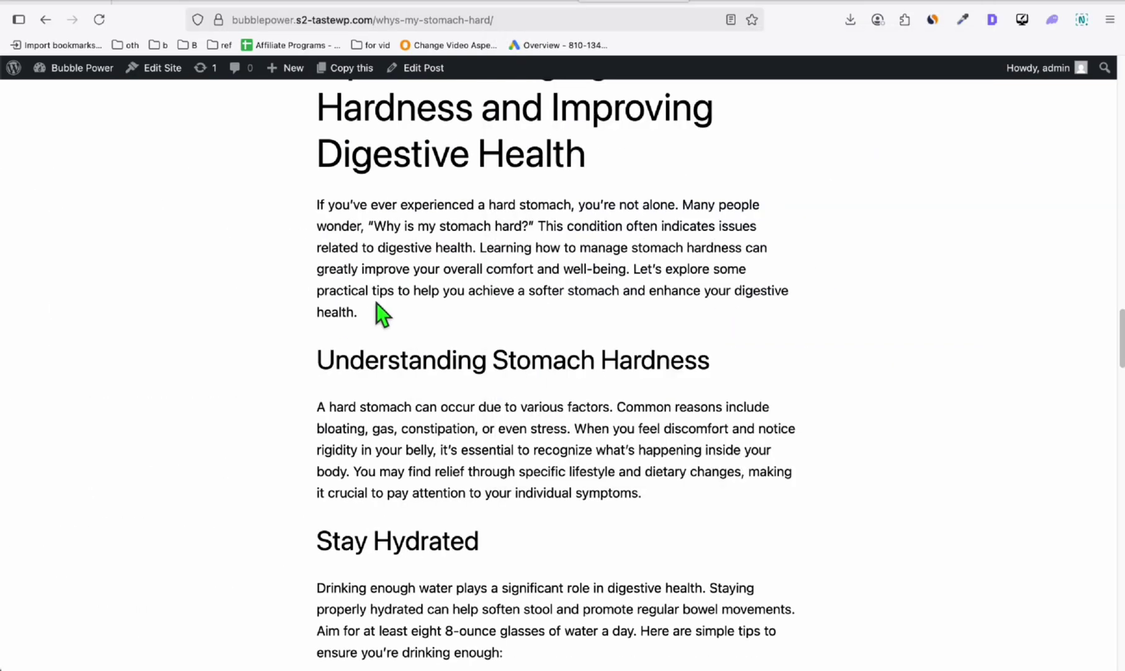
Examine the remaining headings, bullet lists and tips of the stomach article down towards its conclusion
scroll(377, 303, down, 15)
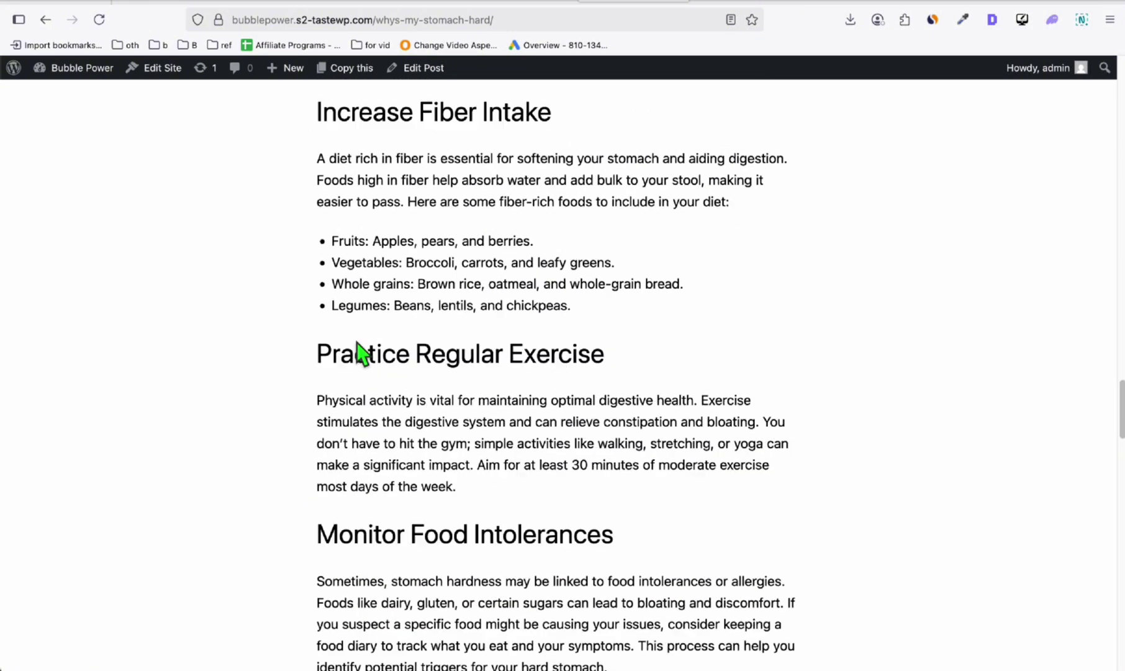
scroll(355, 345, down, 10)
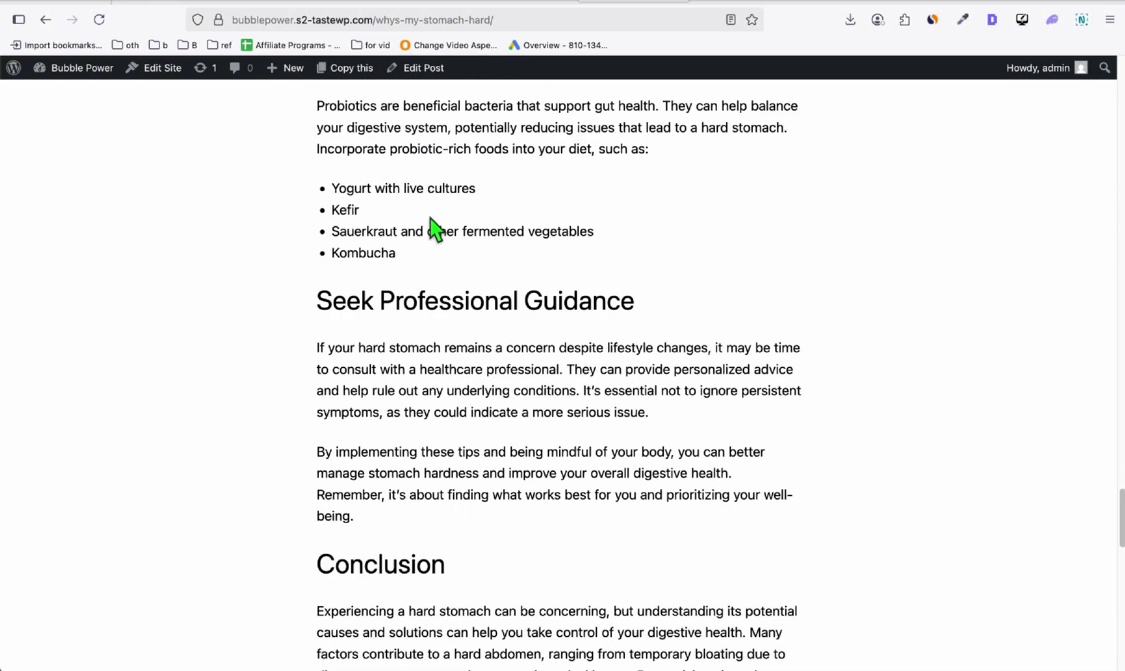
drag(441, 250, 331, 163)
scroll(361, 249, up, 8)
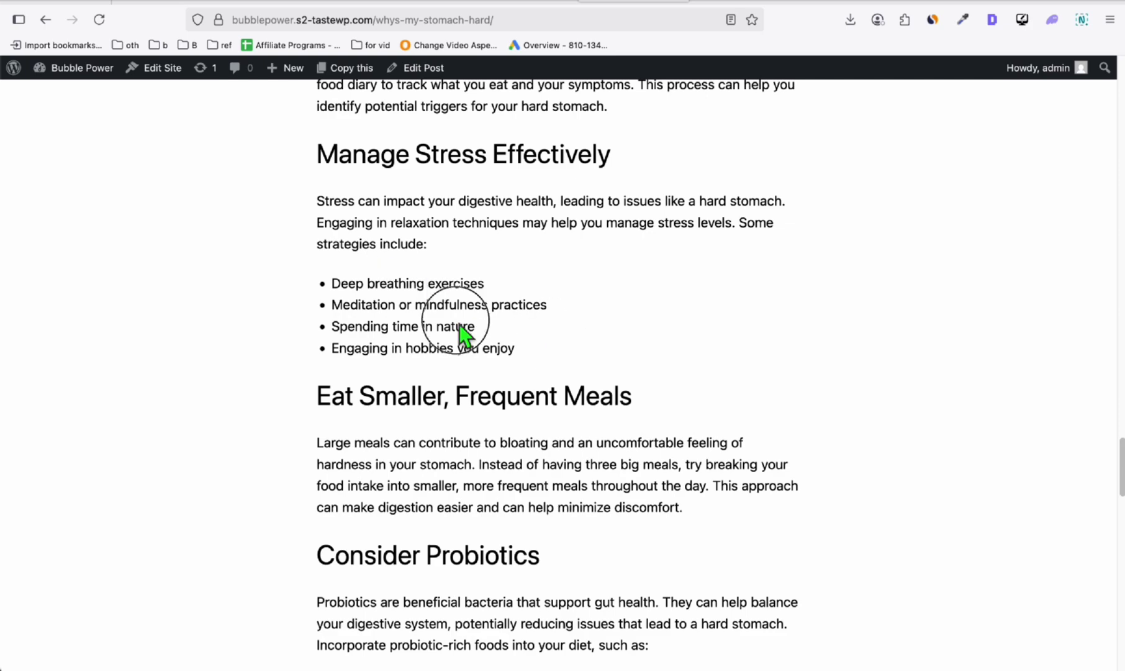
scroll(344, 307, up, 5)
mouse_move(472, 327)
mouse_down()
mouse_move(331, 284)
mouse_move(561, 394)
mouse_up()
scroll(344, 306, up, 15)
scroll(304, 227, down, 5)
scroll(559, 396, down, 10)
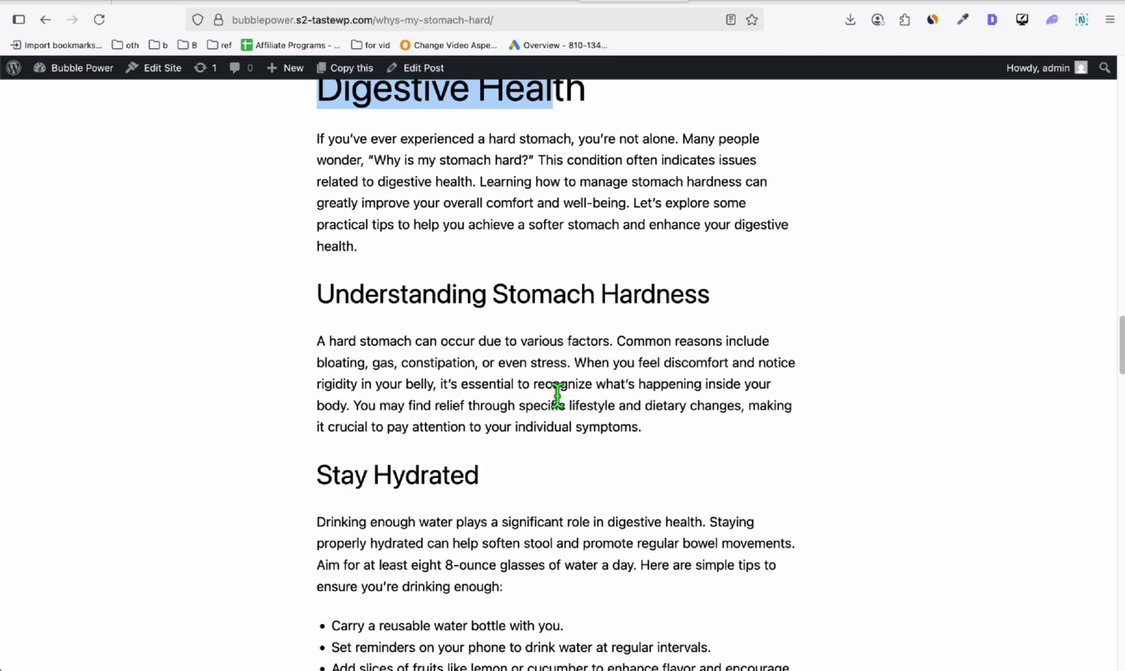
scroll(558, 398, down, 5)
Go back to the posts list and view the post "Can You Get Eczema On Genital Area", reading through its sections
click(502, 5)
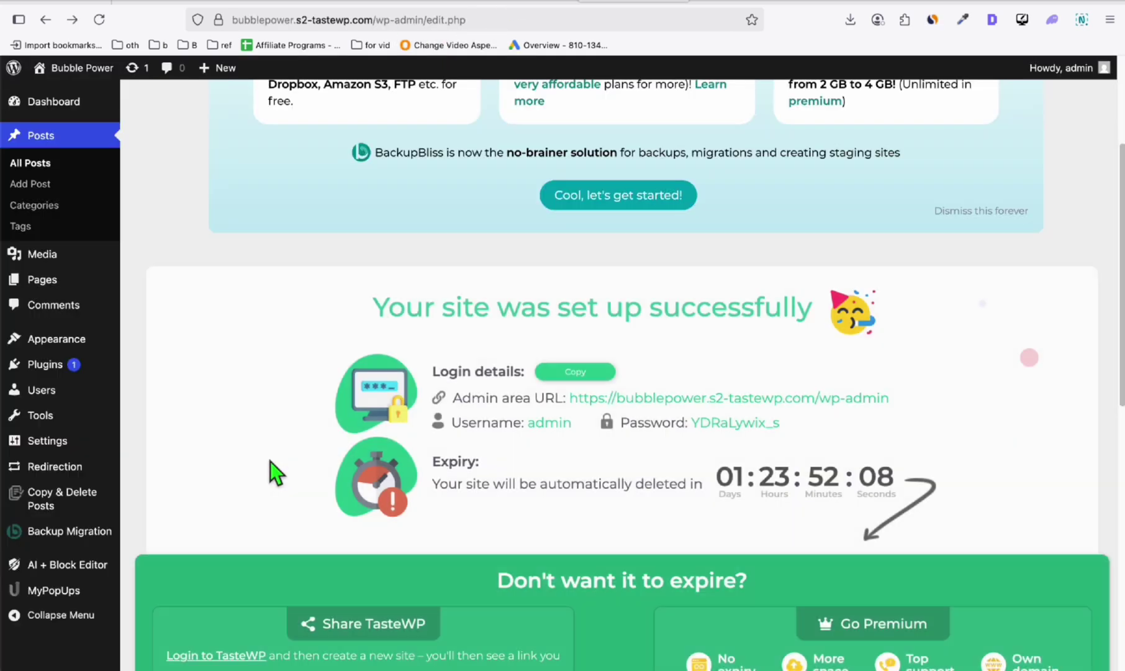
scroll(274, 470, down, 7)
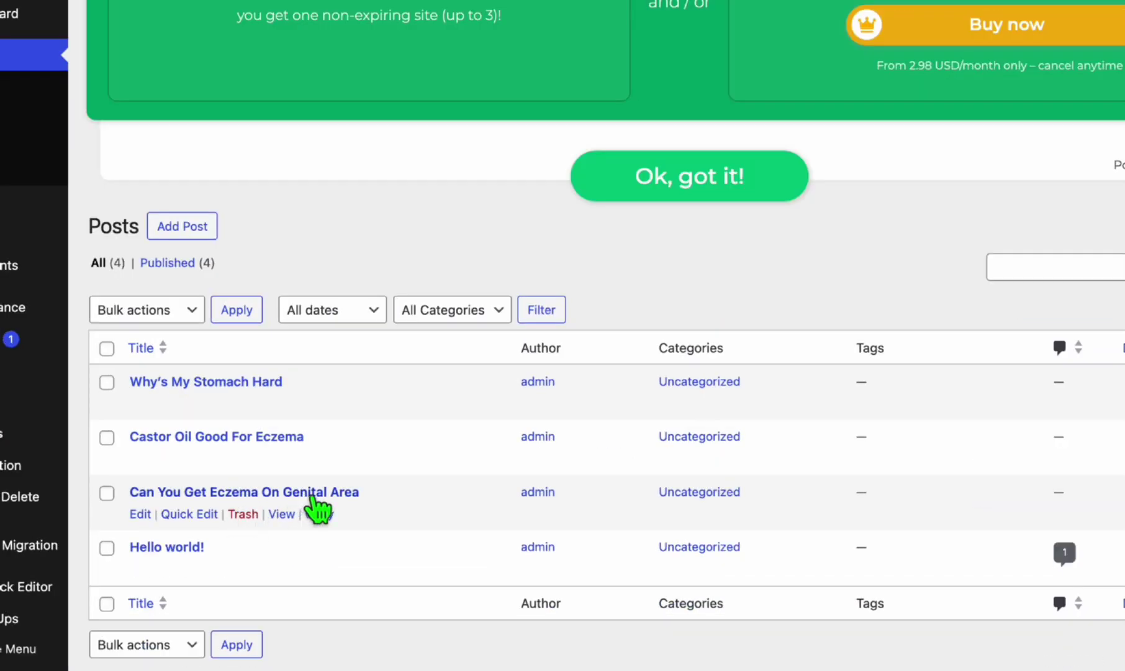
click(281, 514)
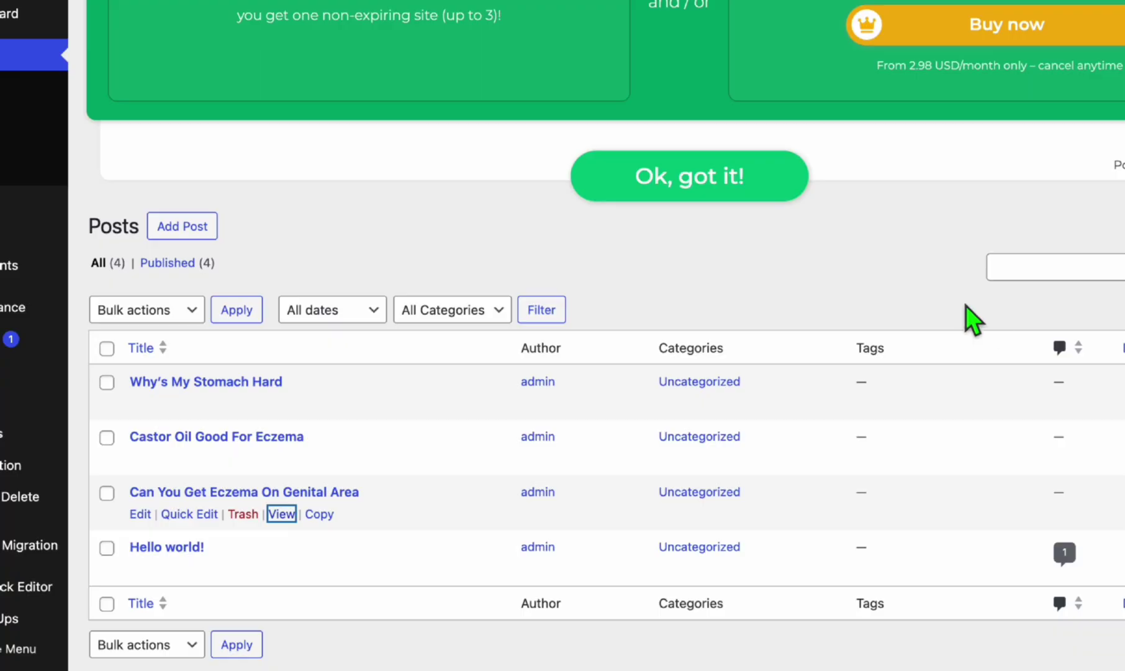
drag(316, 99, 669, 441)
click(668, 441)
scroll(668, 438, down, 10)
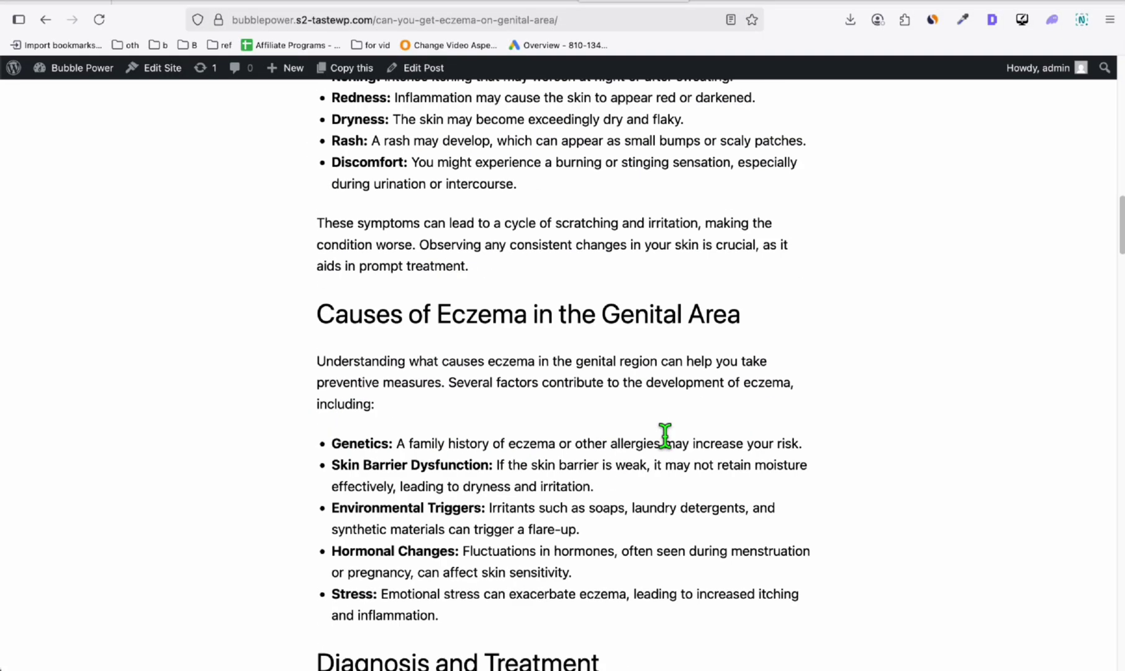
Return to The HOTH's free Google Rank Checker page and view its domain entry form for TalkMensHealth.com
scroll(663, 435, down, 4)
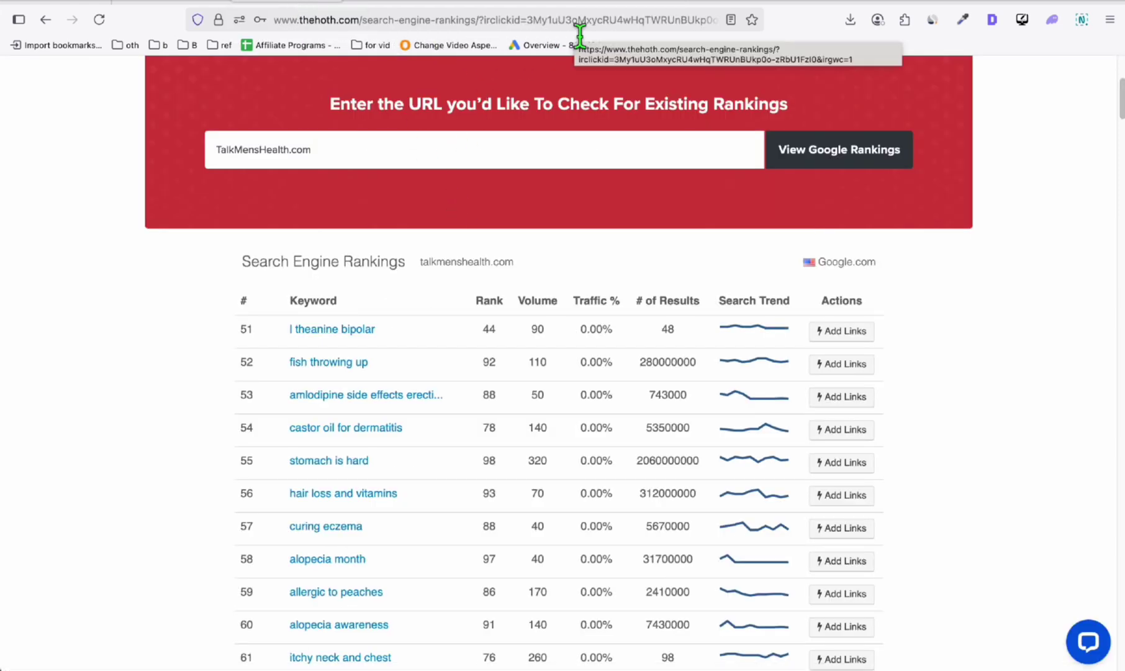
scroll(597, 250, up, 5)
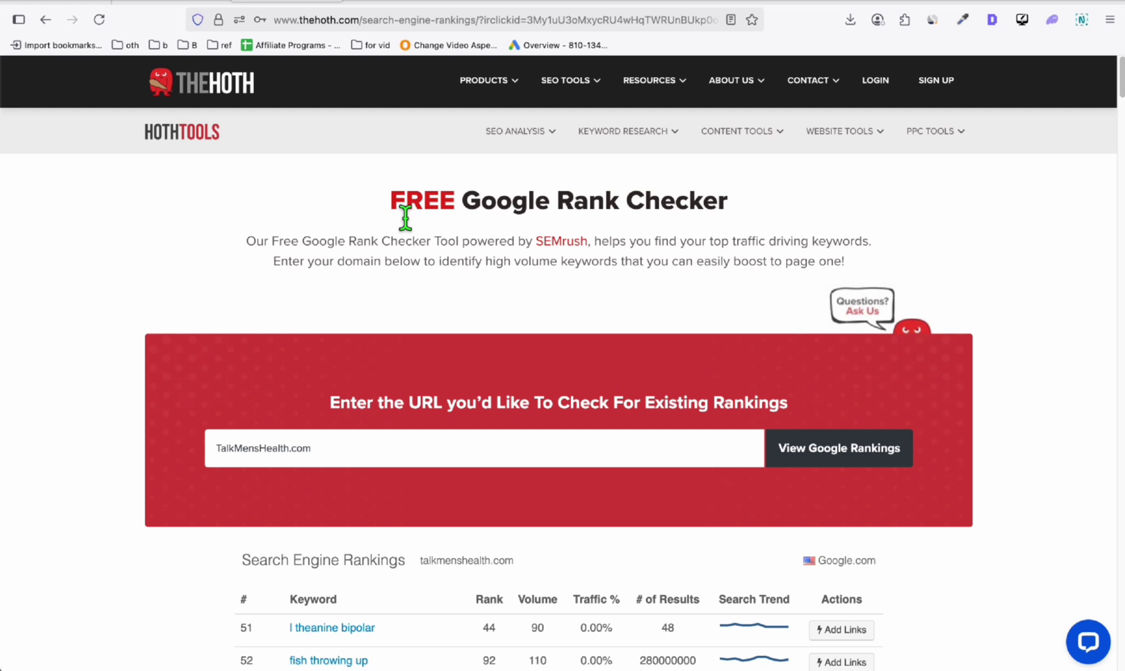